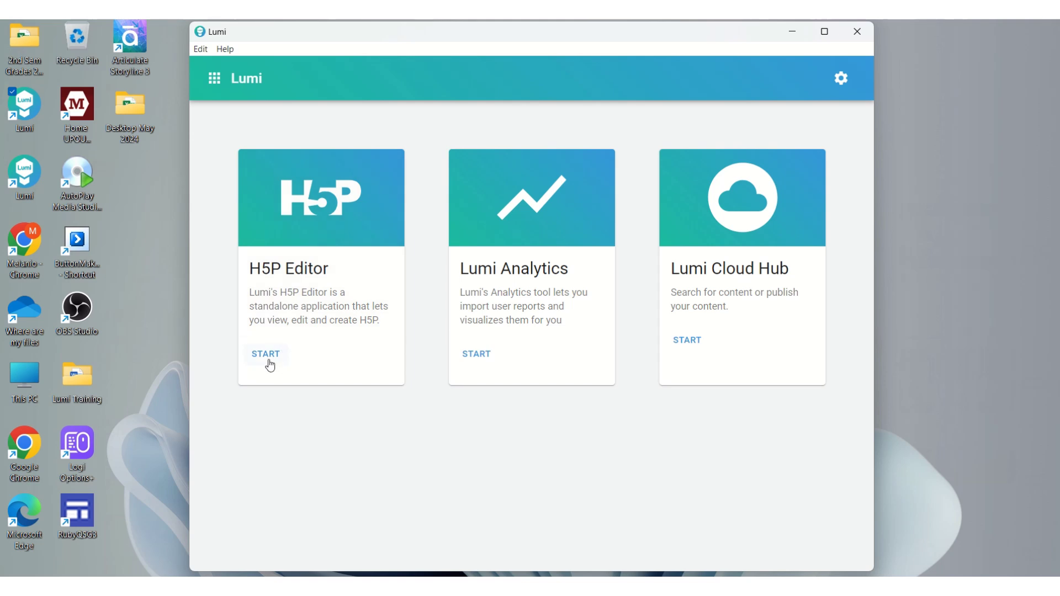
- Start the H5P Editor, create a new H5P file and maximize the window
click(267, 359)
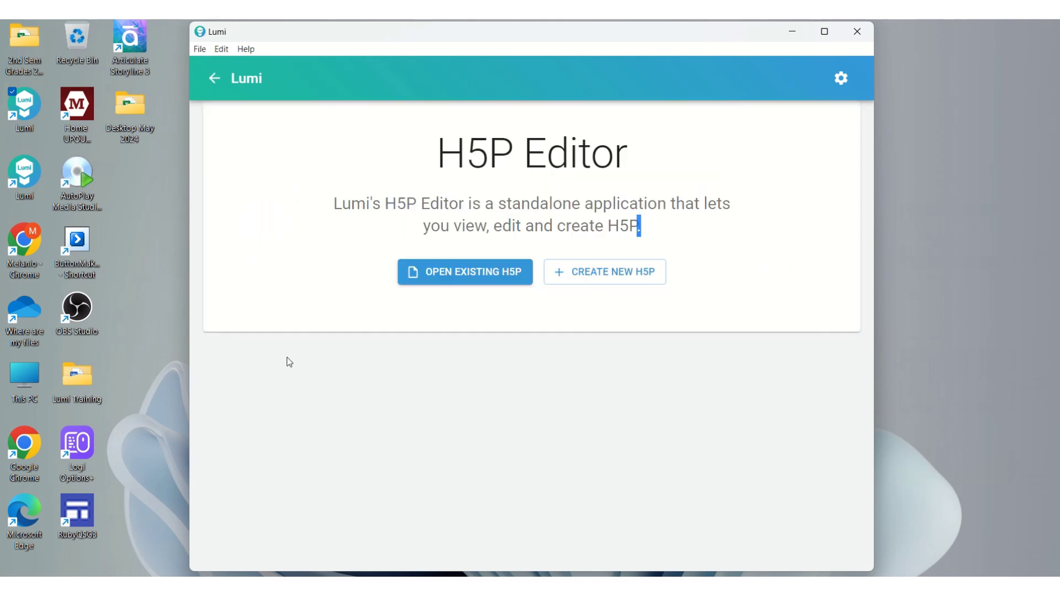
click(598, 277)
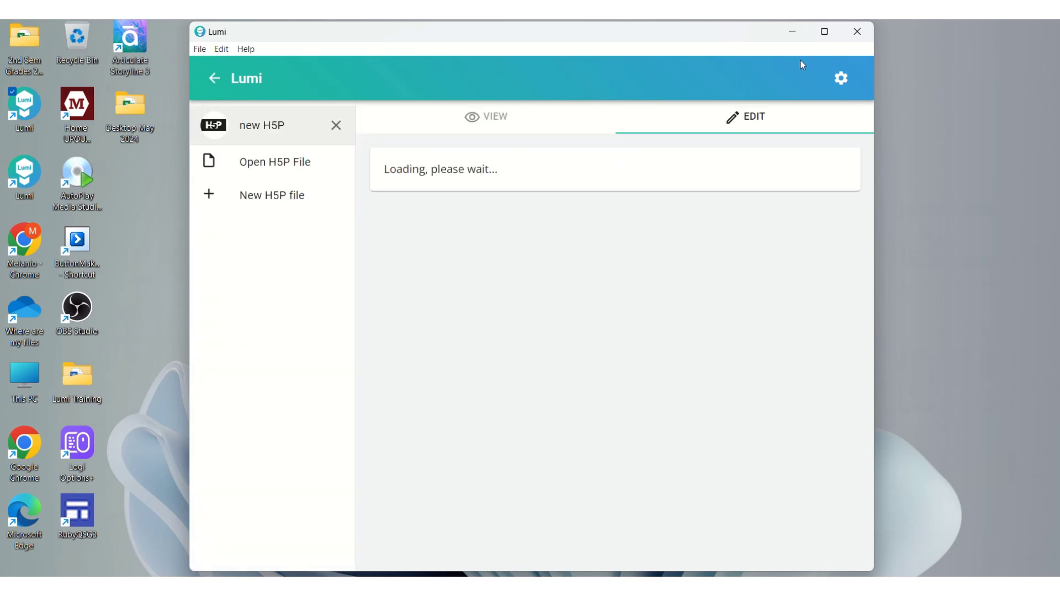
click(824, 32)
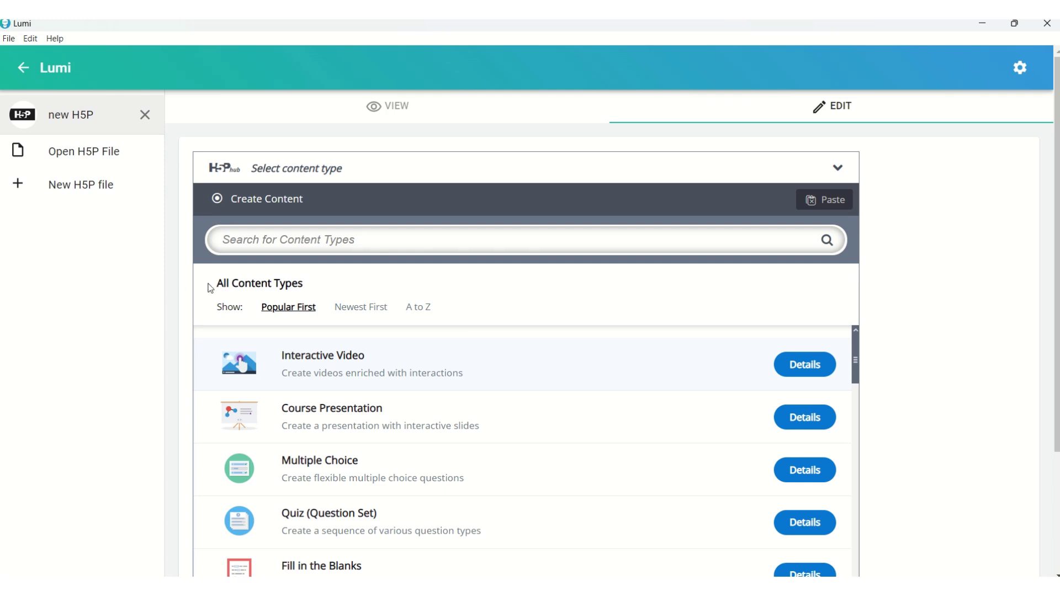
- Search the H5P content types for "Image Hotspot"
scroll(729, 400, down, 5)
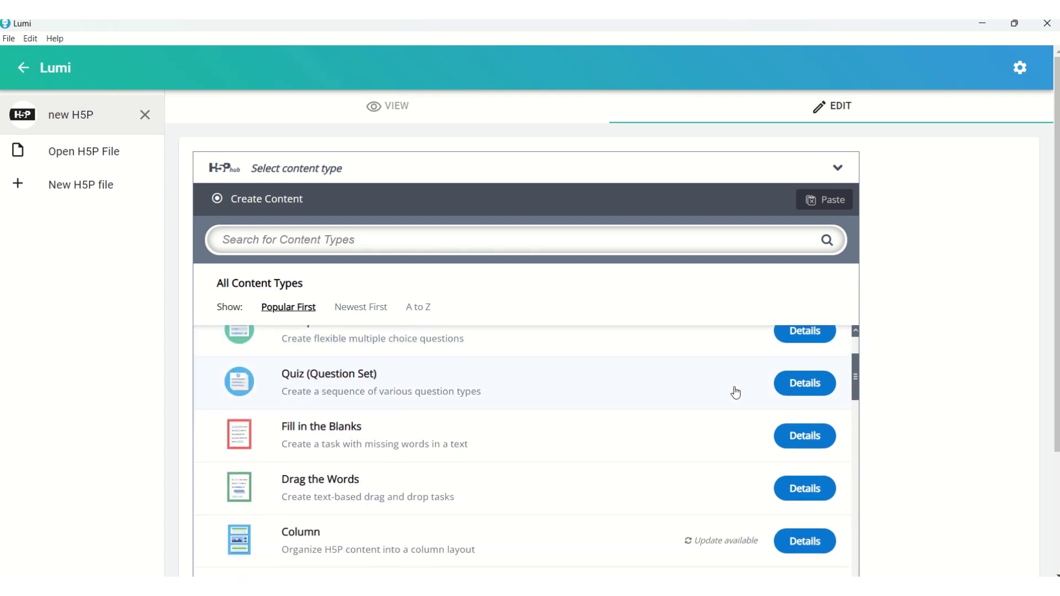
scroll(626, 393, up, 4)
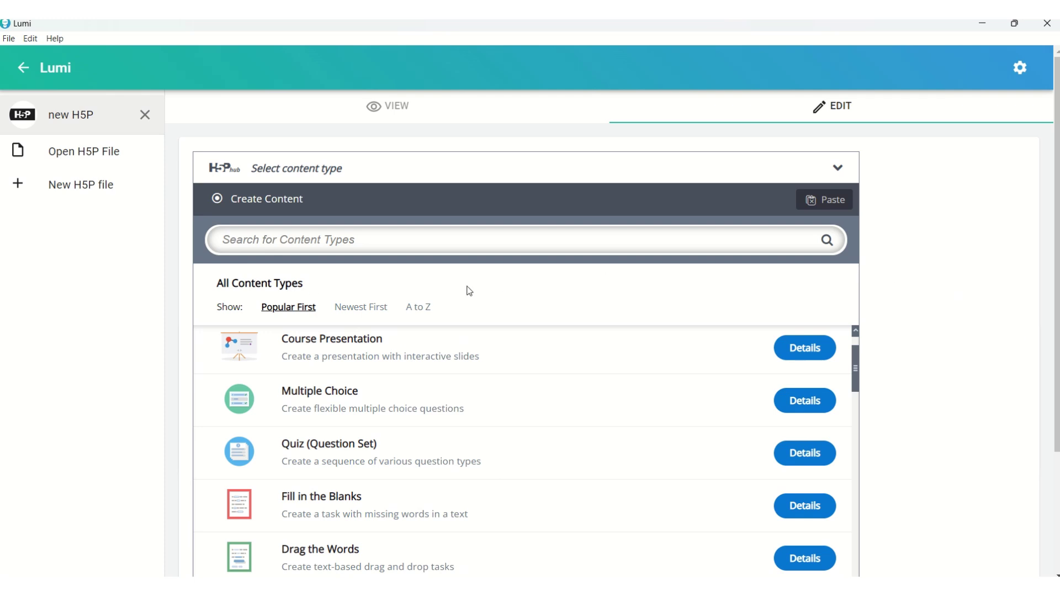
click(249, 242)
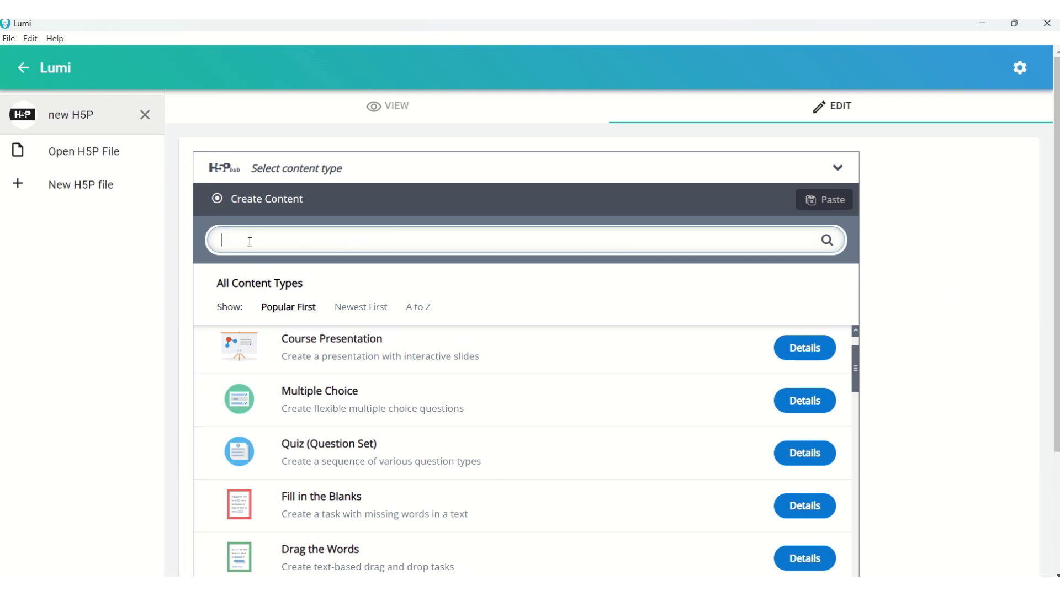
text(i)
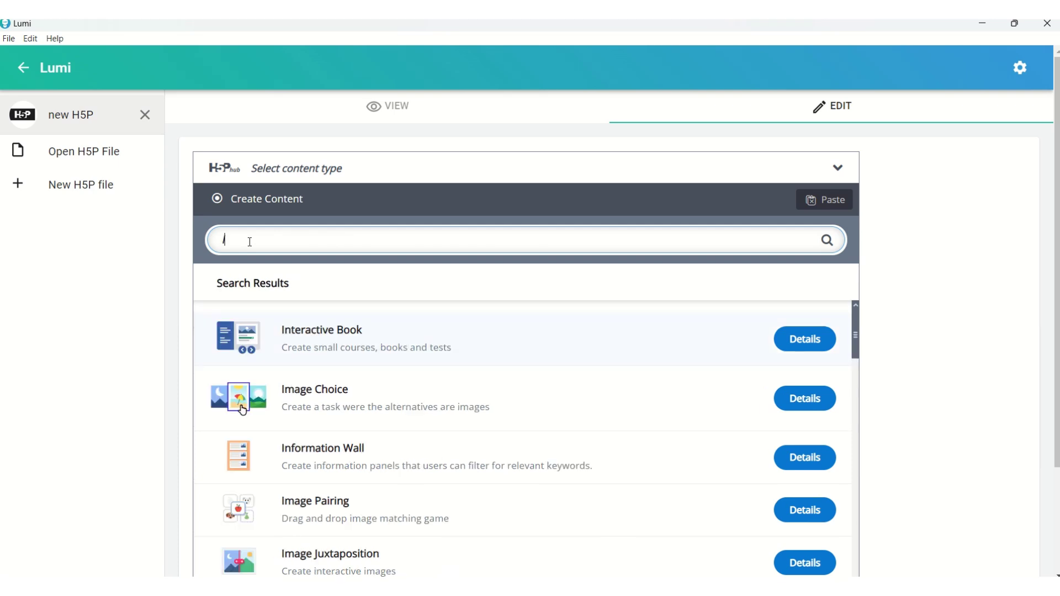
text(mage )
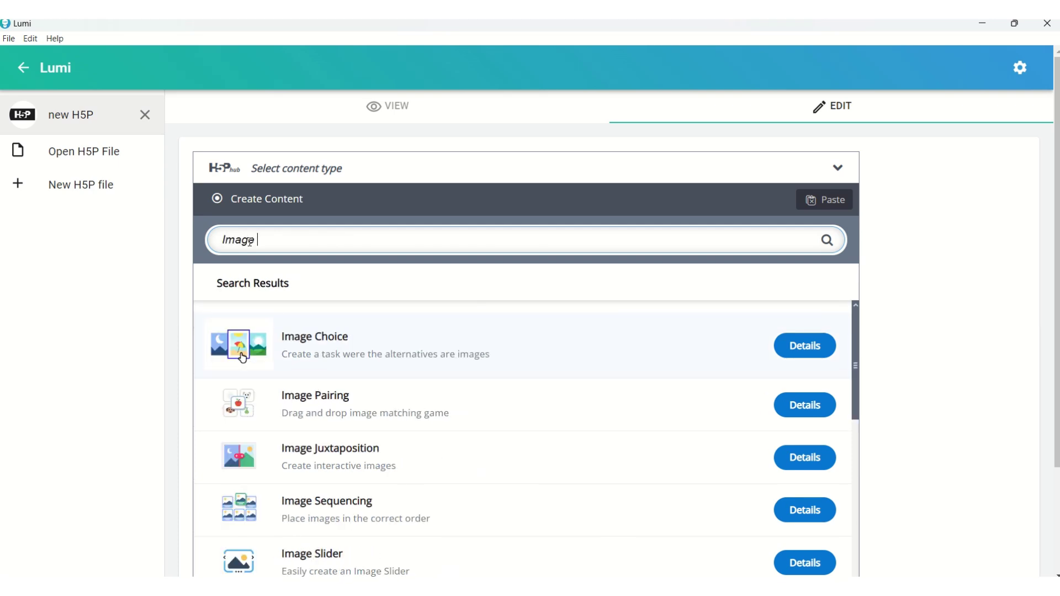
text(Hotspot)
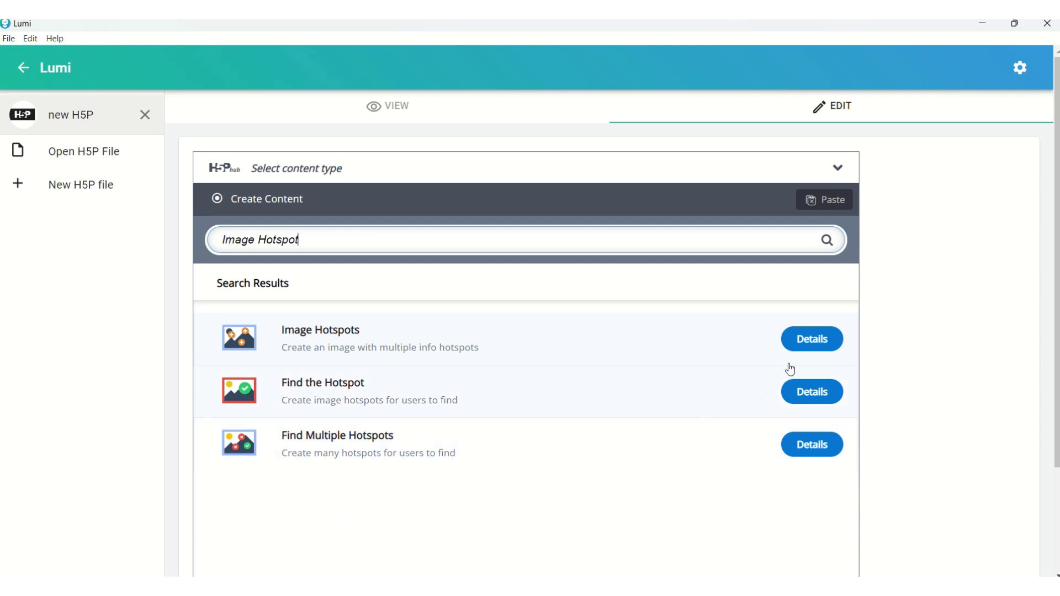
- Open the details of the Image Hotspots content type and use it for the new file
click(812, 345)
scroll(644, 345, down, 2)
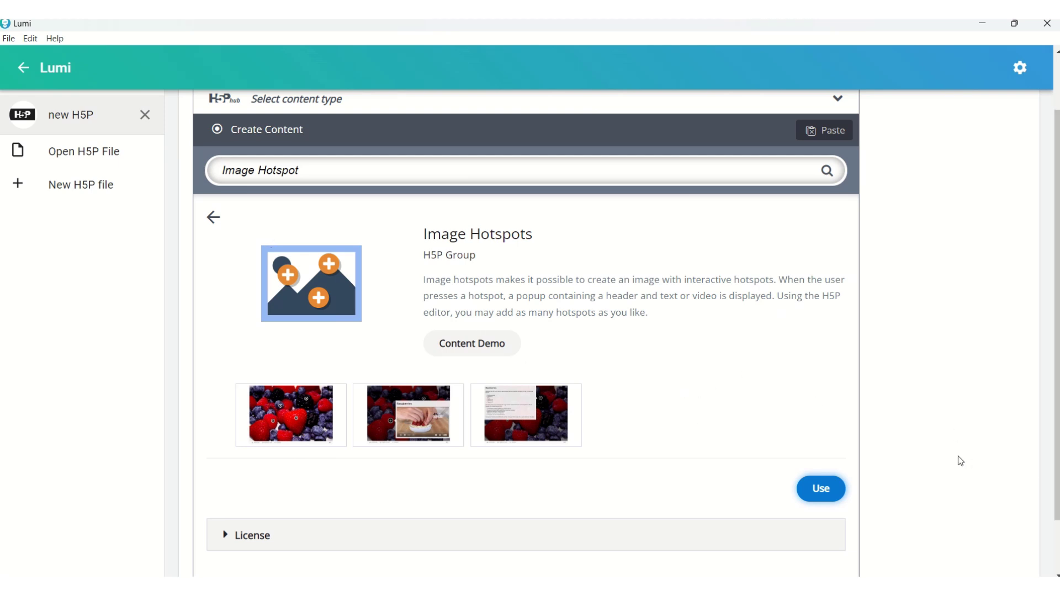
click(828, 503)
click(810, 494)
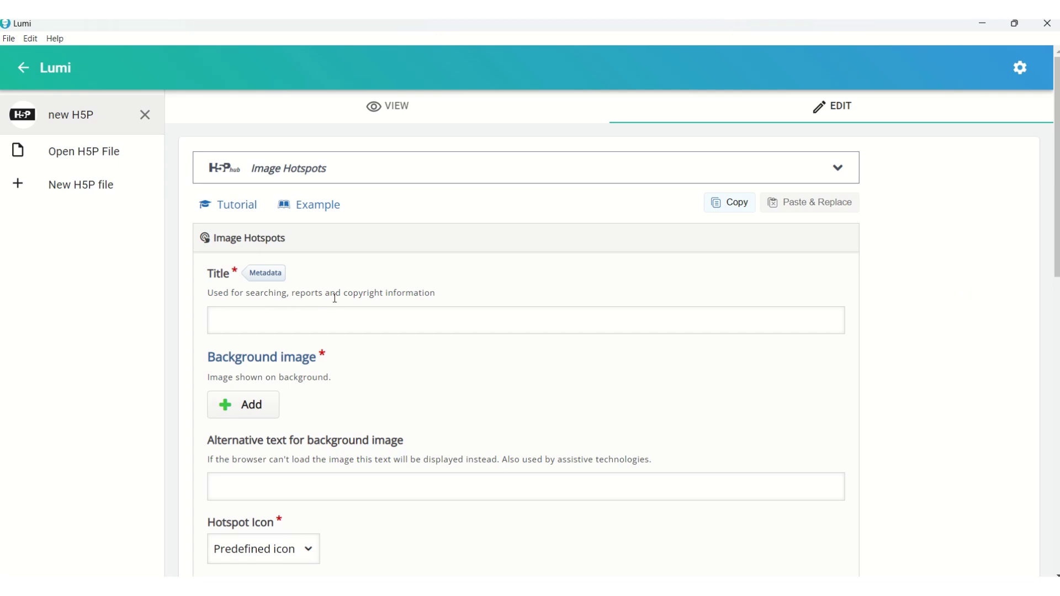
- Enter "The Parts of your iPhone 5s" as the content title
click(278, 322)
text(The )
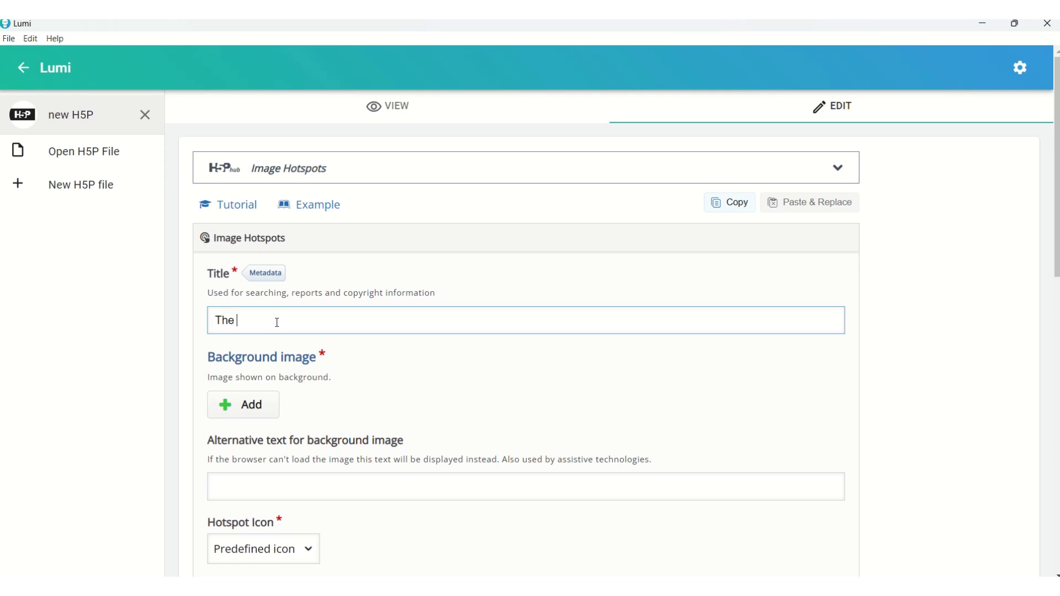
text(Parts of your iPhone 5s)
- Add "Parts of Iphone 5s.jpg" from the Picture folder as the background image
scroll(274, 370, down, 1)
click(253, 338)
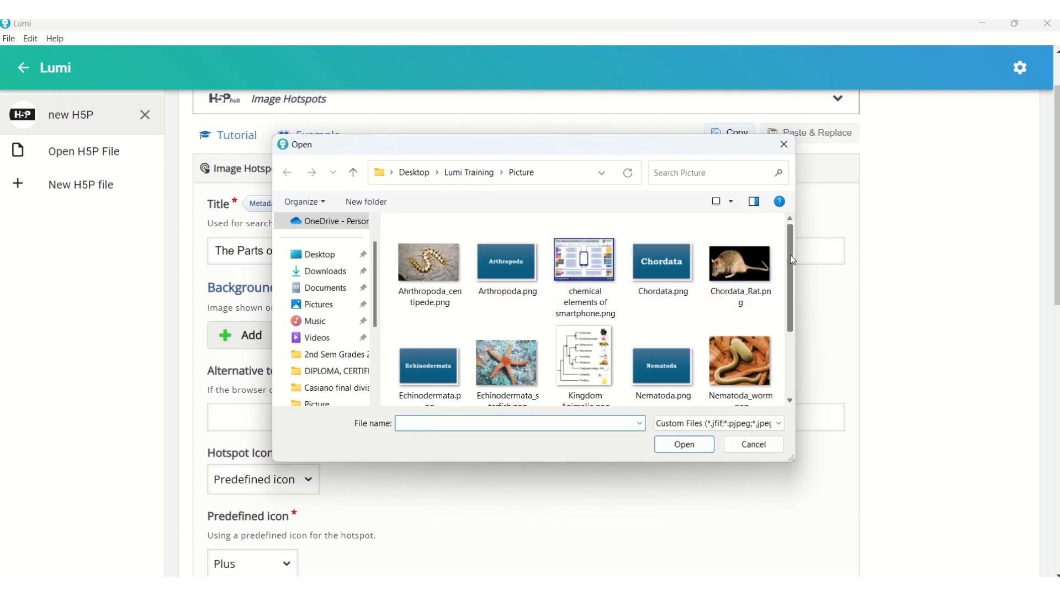
drag(790, 254, 776, 319)
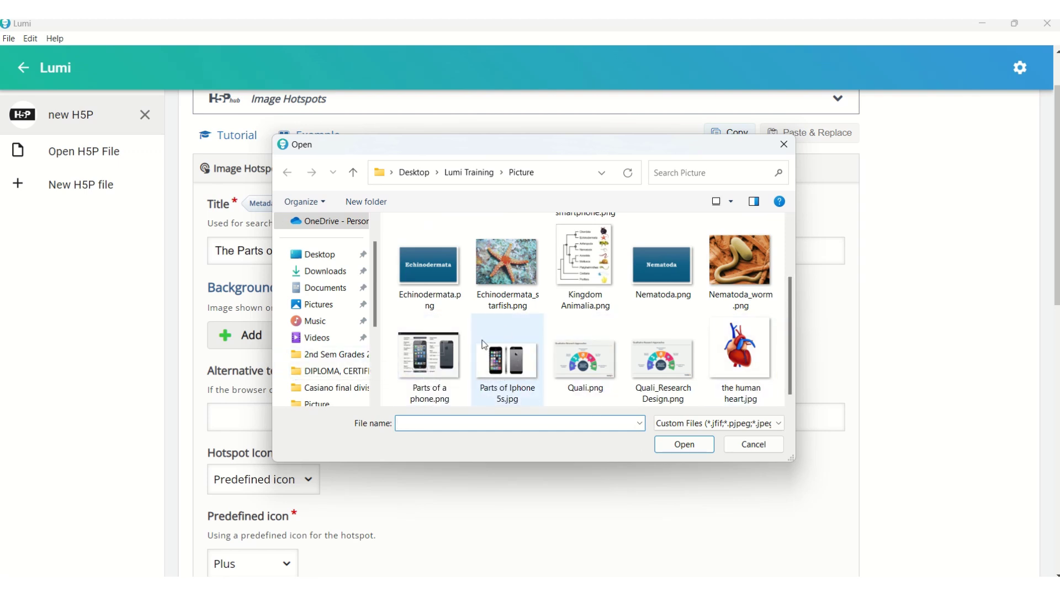
click(514, 377)
click(678, 442)
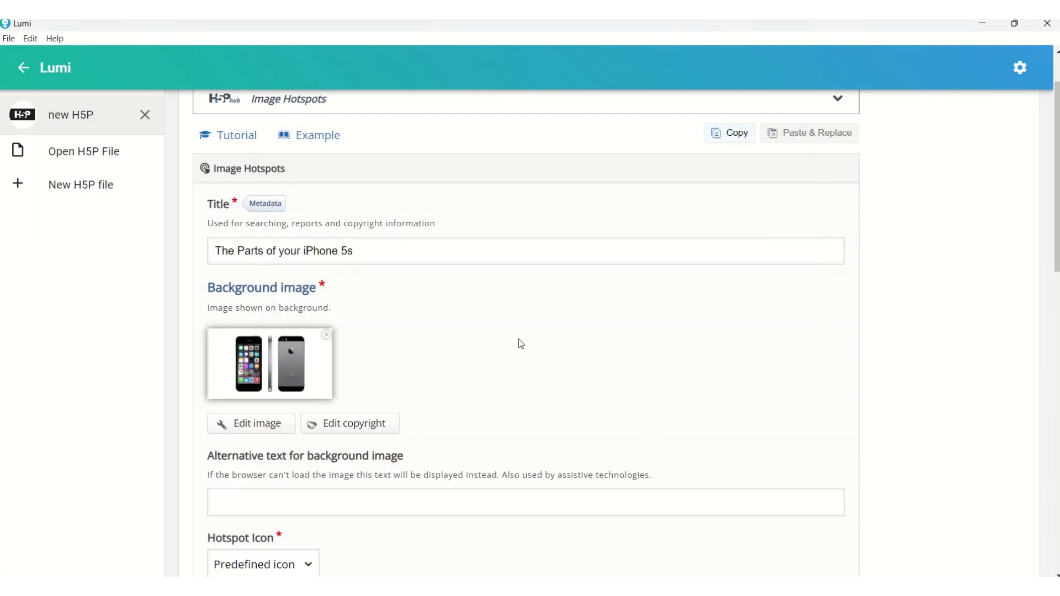
- Open the background image for editing and save it without making any edits
scroll(595, 377, down, 1)
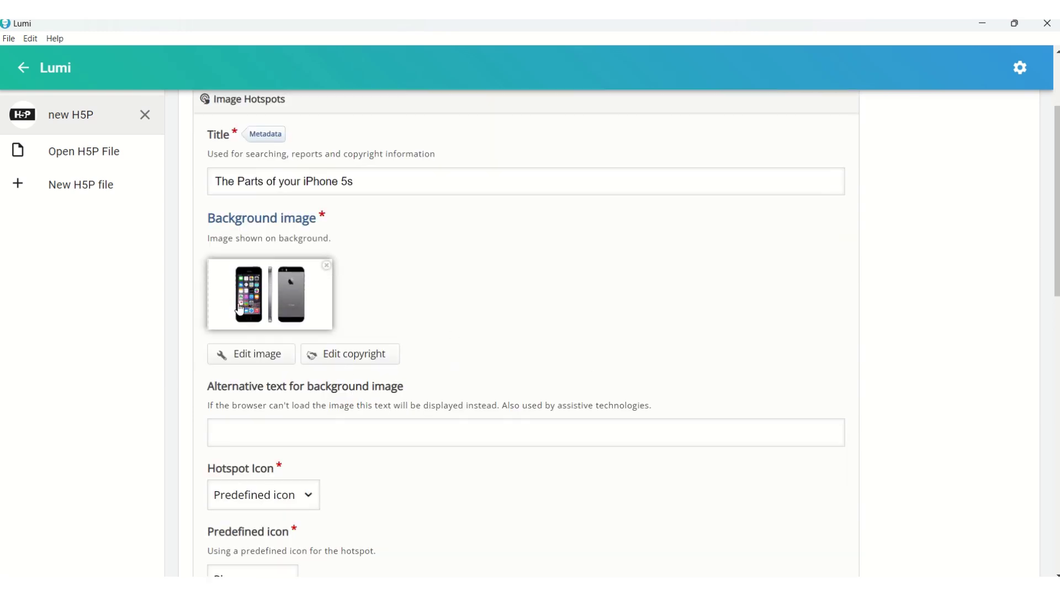
click(261, 364)
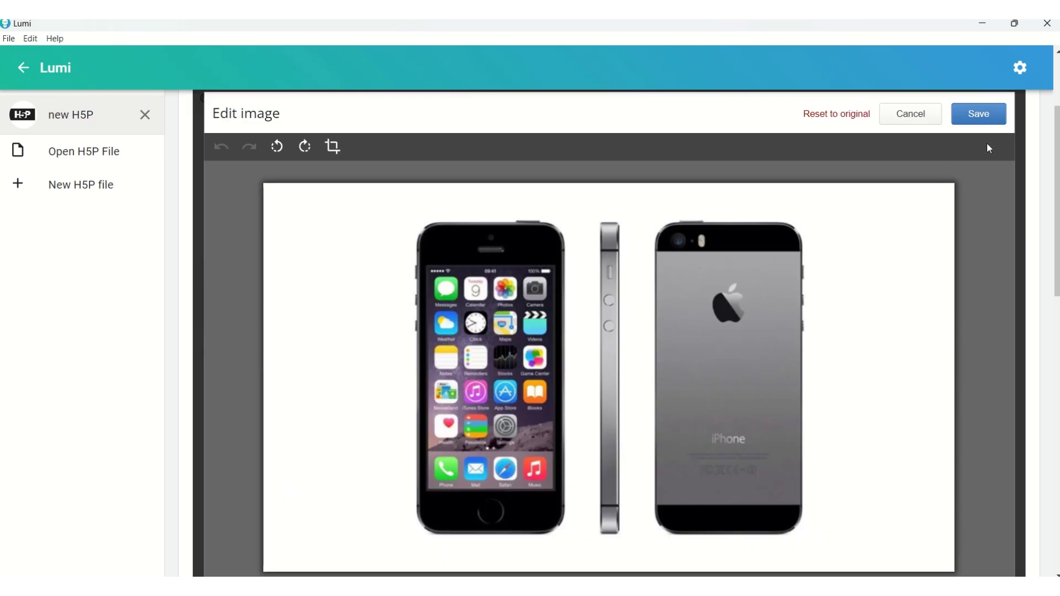
click(989, 115)
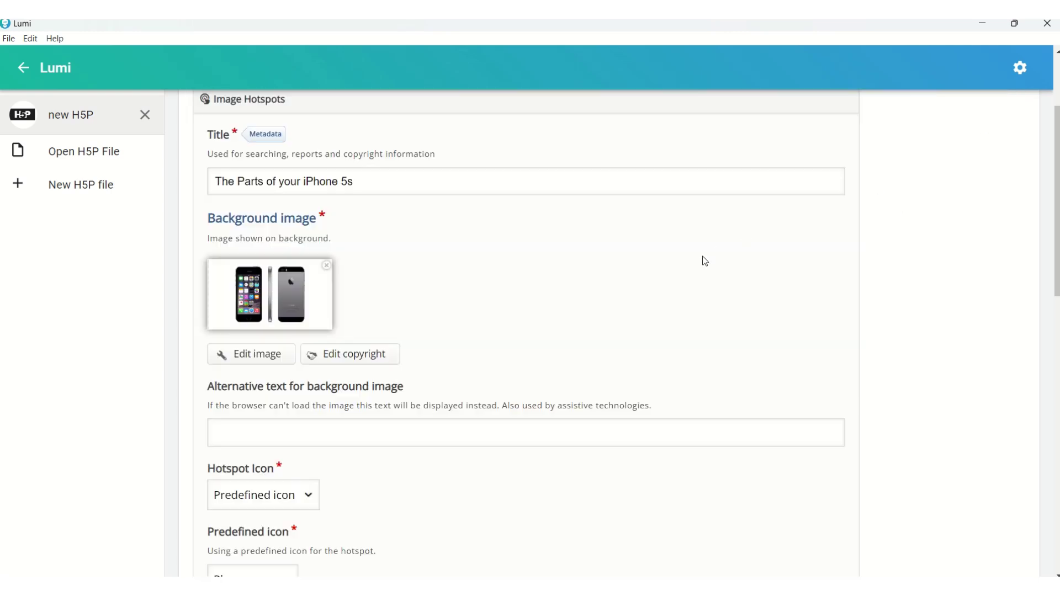
- Examine the hotspot icon choices and the color, position and popup settings beneath the background image
scroll(704, 260, down, 4)
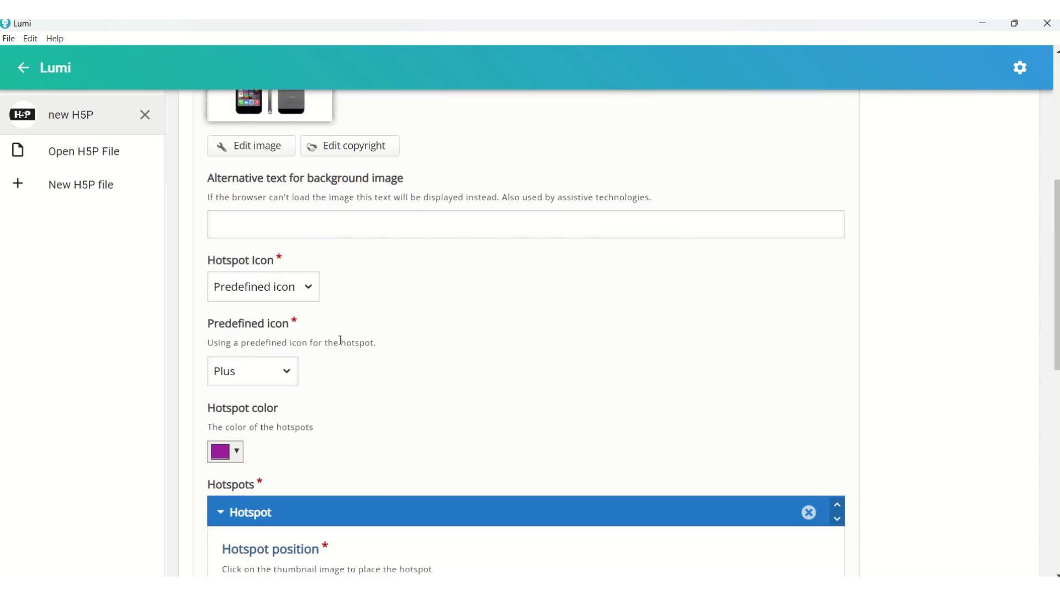
scroll(365, 279, up, 1)
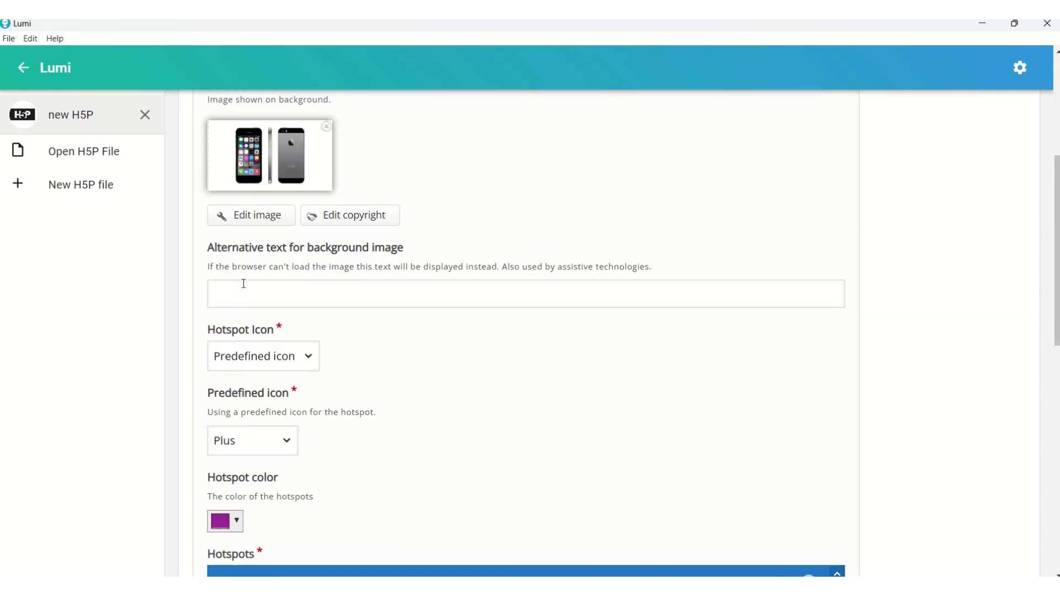
click(307, 359)
click(412, 364)
scroll(248, 440, down, 1)
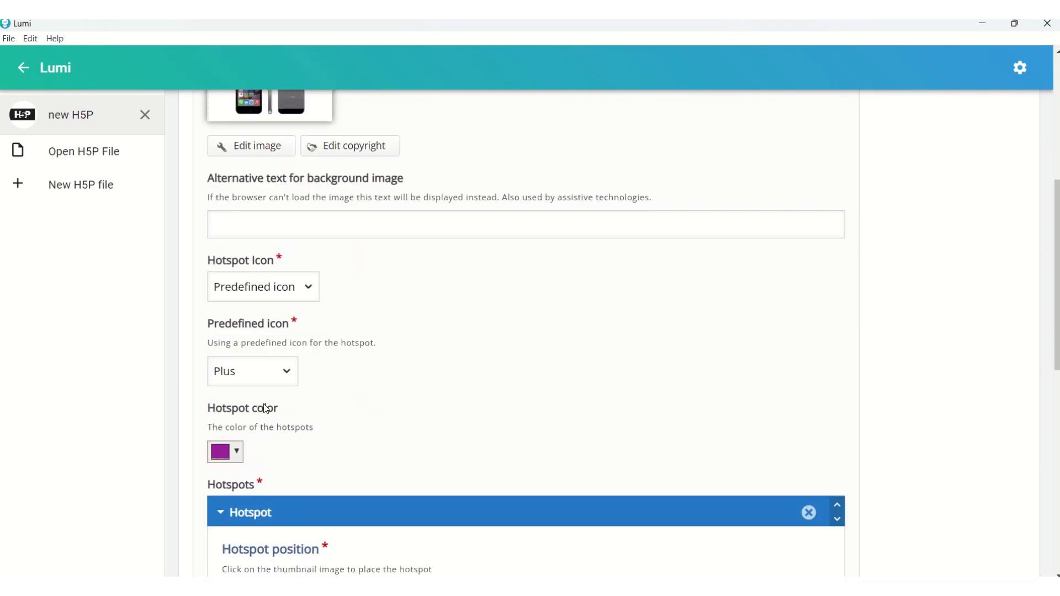
scroll(267, 405, down, 3)
scroll(338, 385, down, 2)
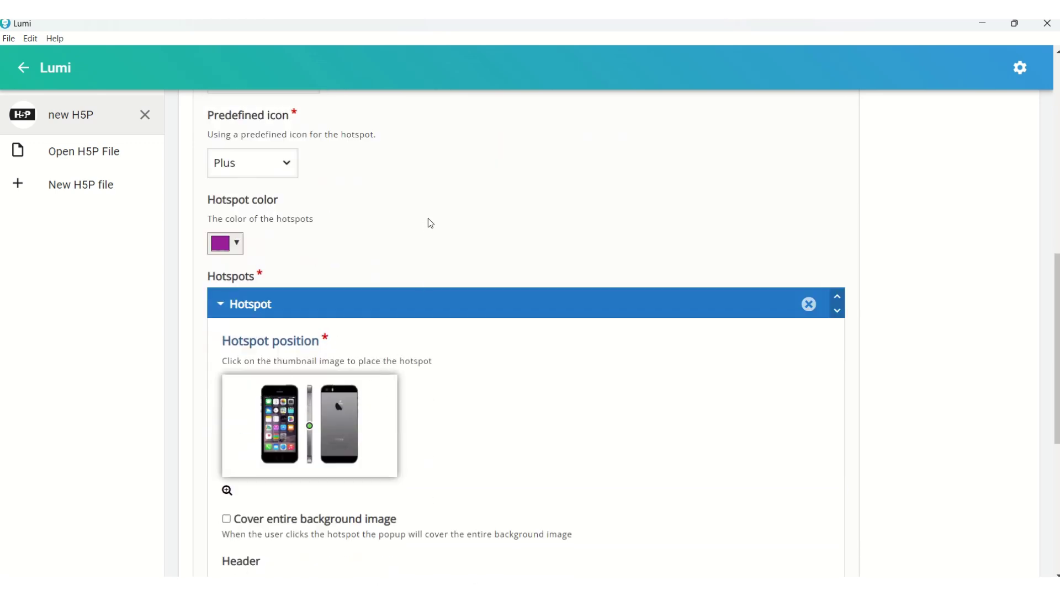
scroll(429, 218, down, 2)
scroll(434, 215, up, 4)
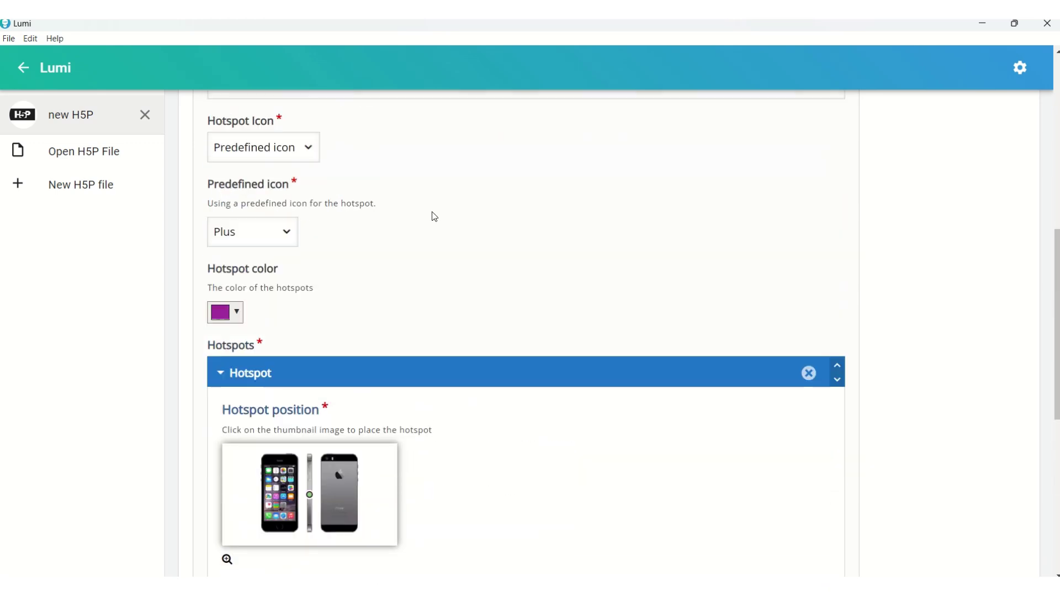
- Set the hotspot color to olive green #89991d
click(237, 392)
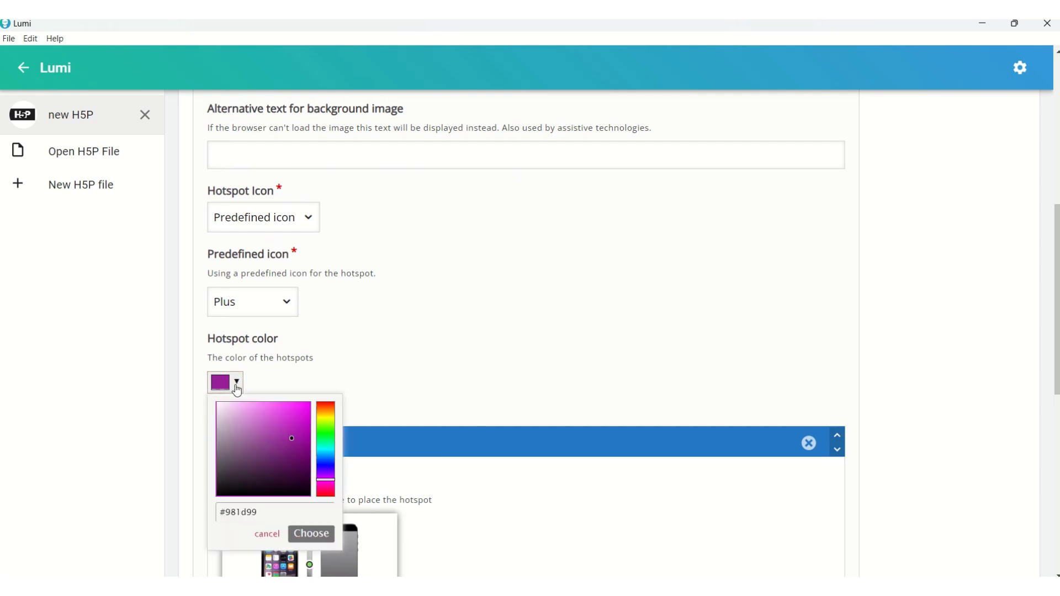
click(332, 420)
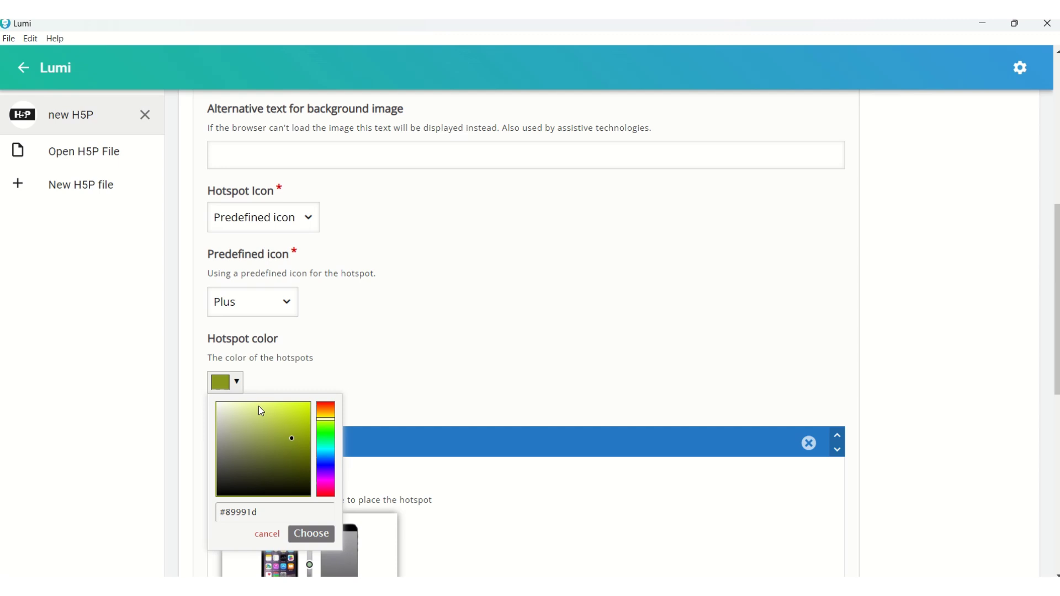
scroll(435, 323, down, 3)
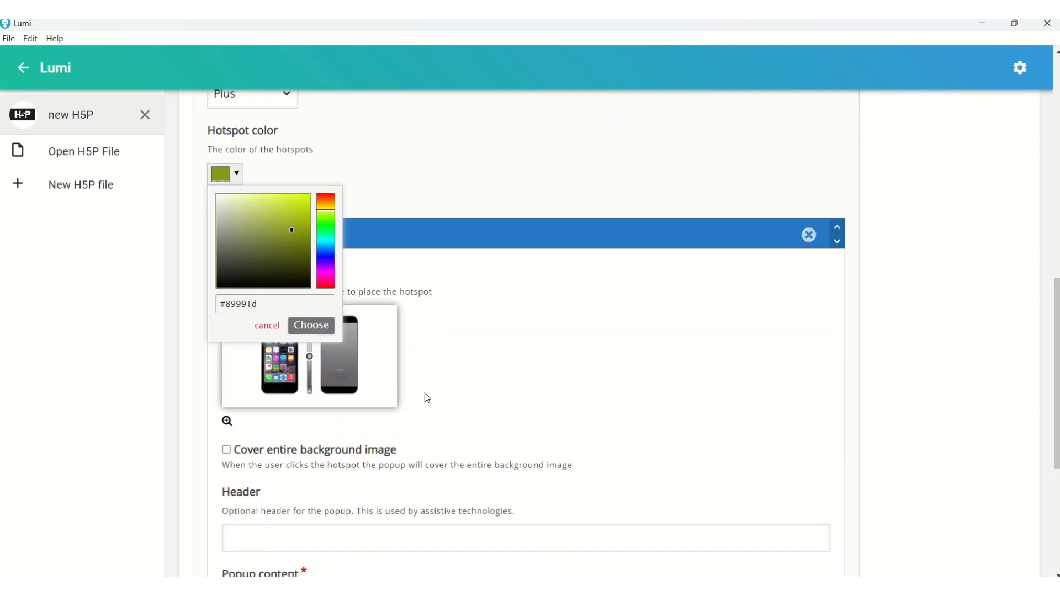
click(504, 387)
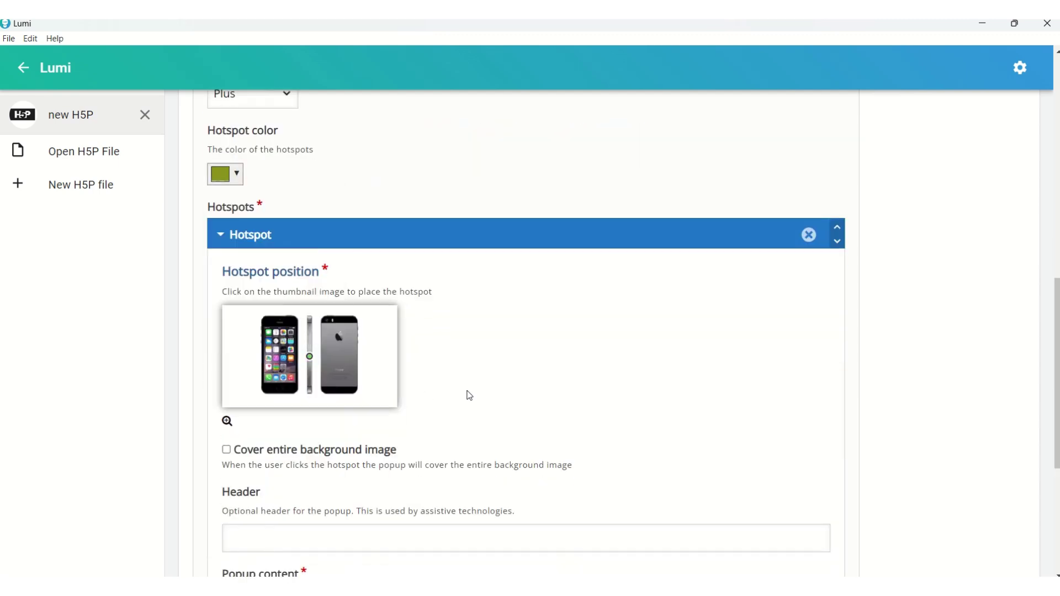
- Enlarge the hotspot position image and place the hotspot on the Apple logo on the phone's back
click(227, 423)
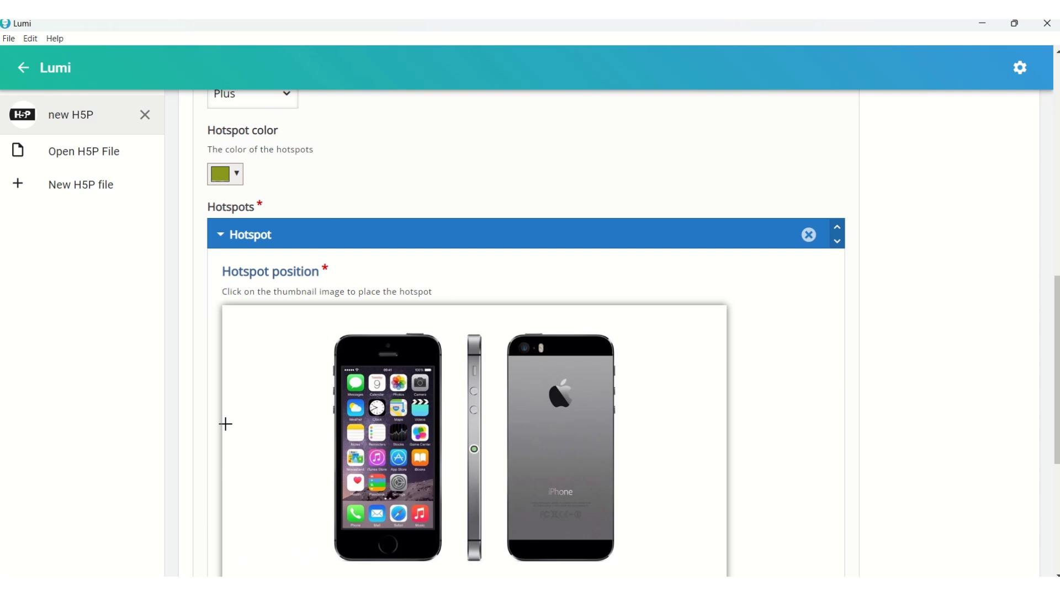
scroll(703, 291, down, 1)
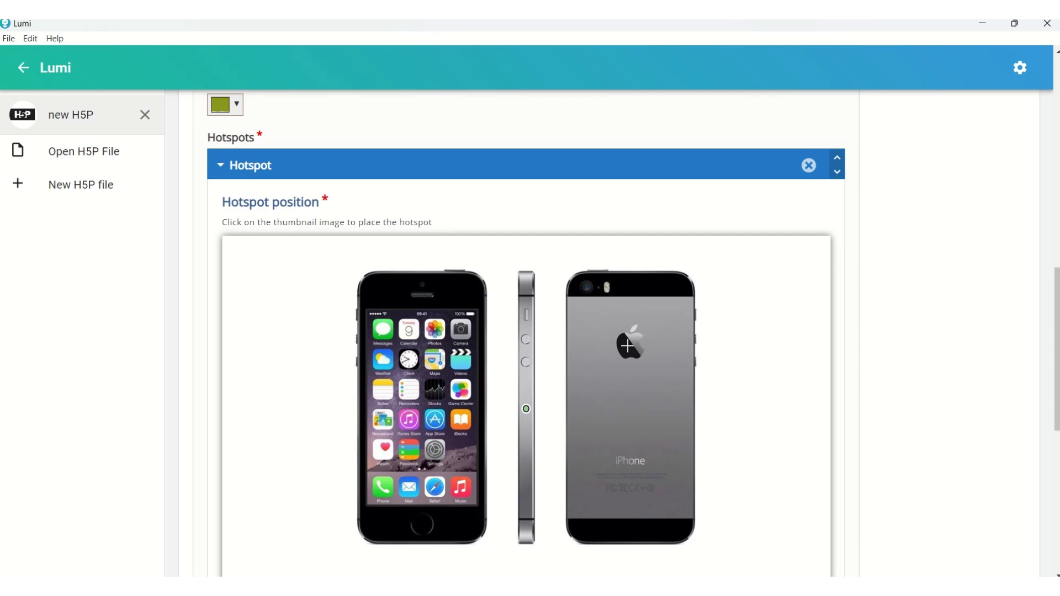
click(630, 346)
- Enter "The Apple" as the popup header of the hotspot
scroll(690, 362, down, 5)
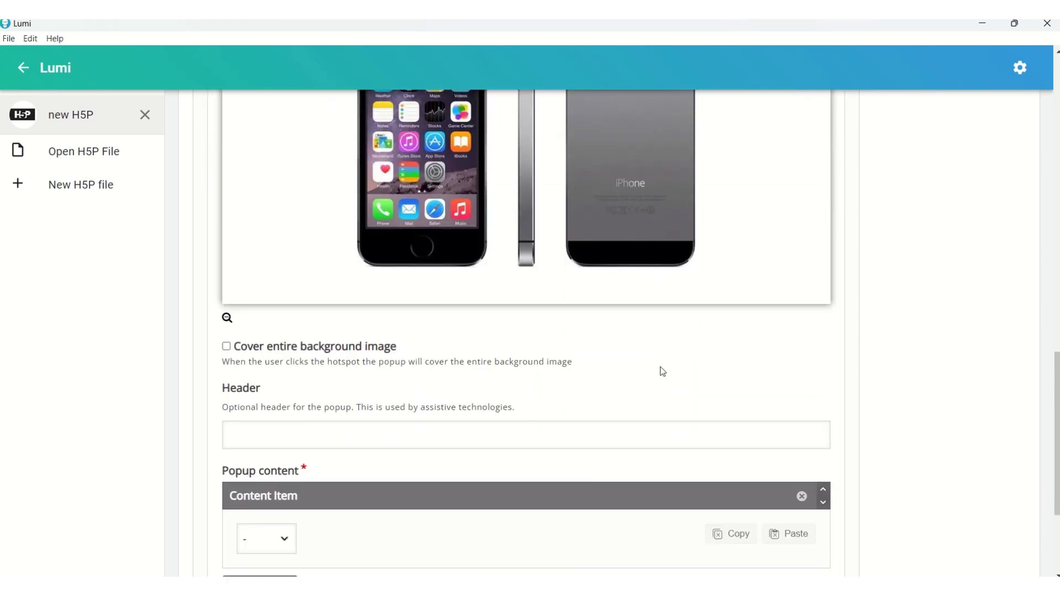
scroll(617, 390, down, 1)
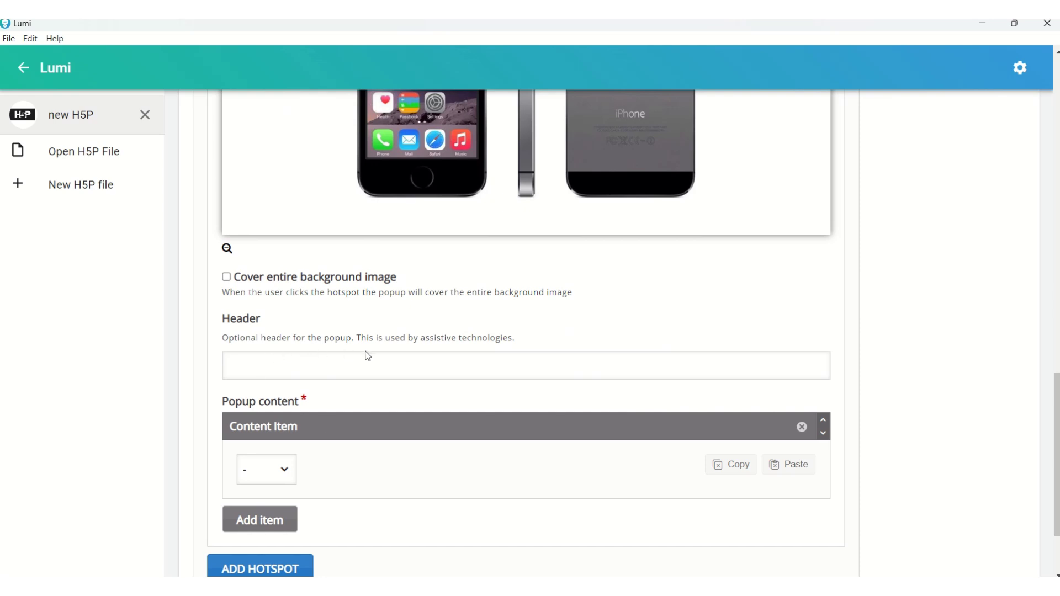
click(295, 362)
text(T)
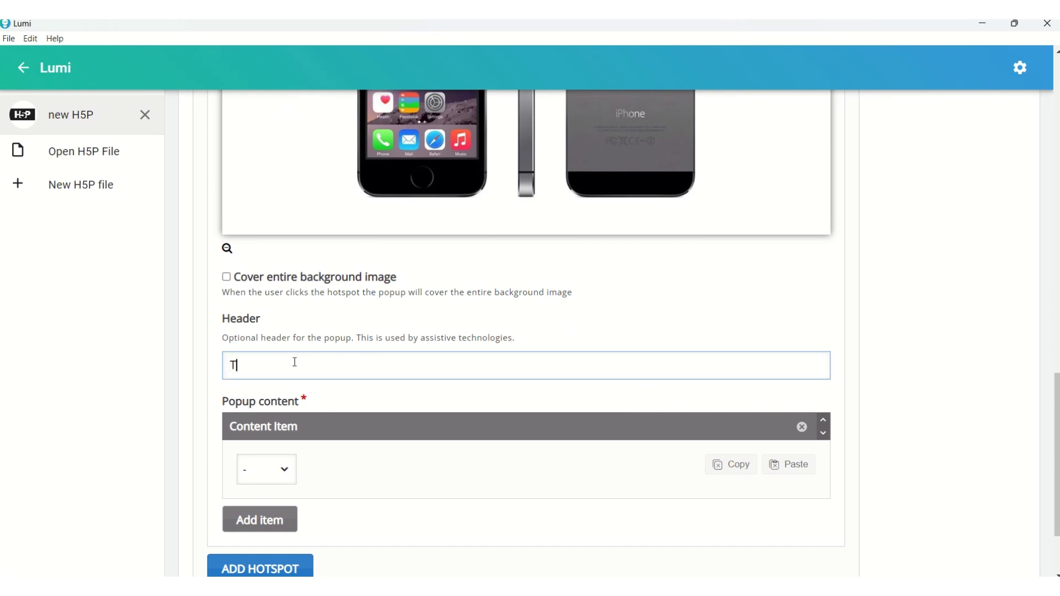
text(he Apple)
scroll(295, 362, down, 2)
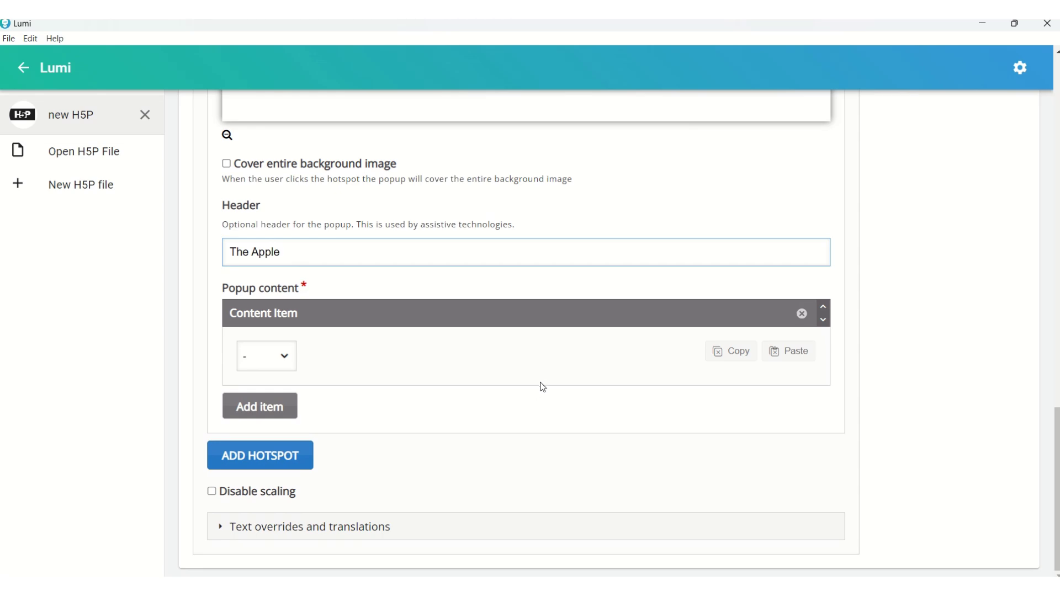
scroll(551, 381, up, 5)
scroll(551, 381, down, 4)
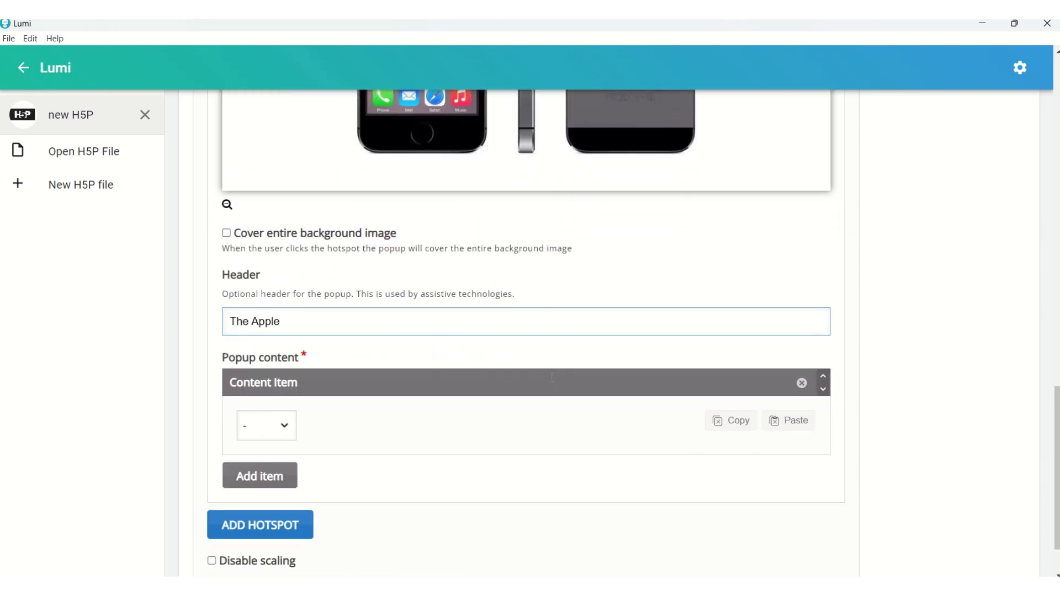
scroll(552, 378, up, 14)
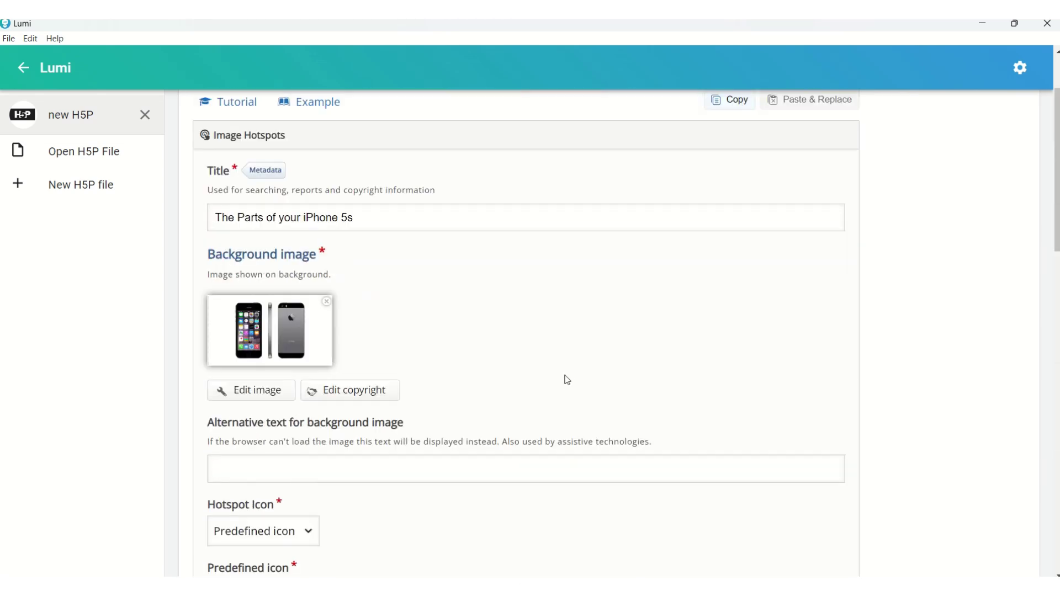
- Preview the activity with the hotspot on the phone image, and return to editing it
scroll(567, 380, up, 2)
click(392, 118)
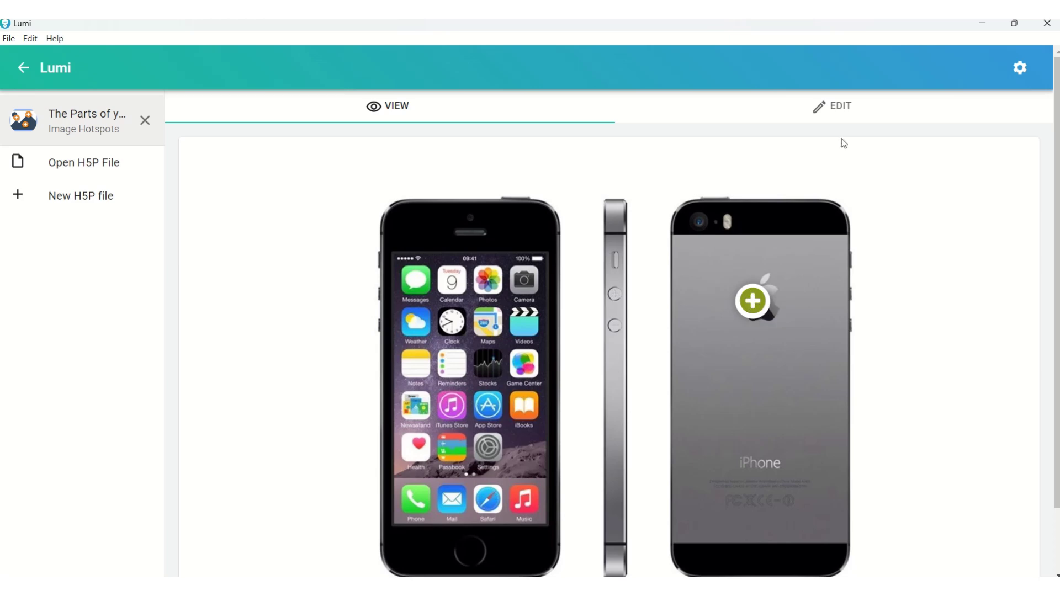
click(832, 112)
- Add text content to the Apple hotspot's popup reading "The Apple logo. It is the trademark of the Apple company."
scroll(438, 357, down, 20)
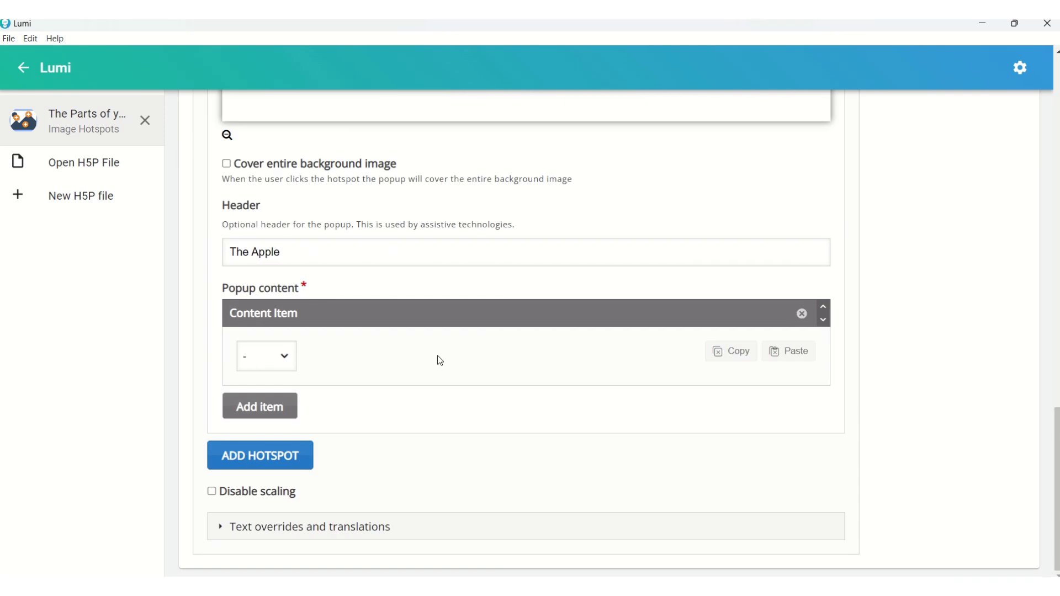
scroll(474, 372, up, 2)
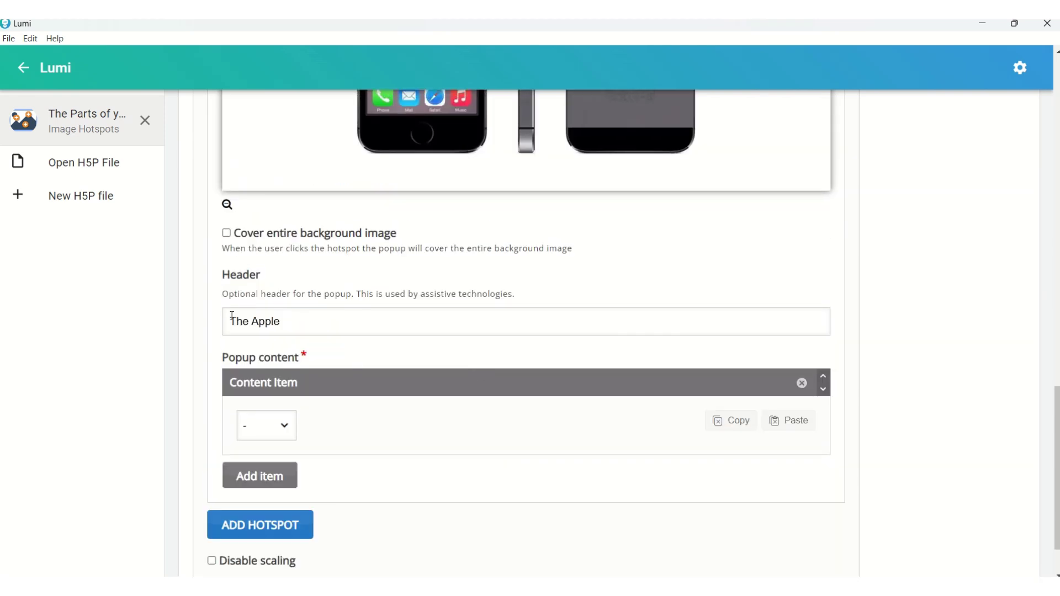
click(286, 431)
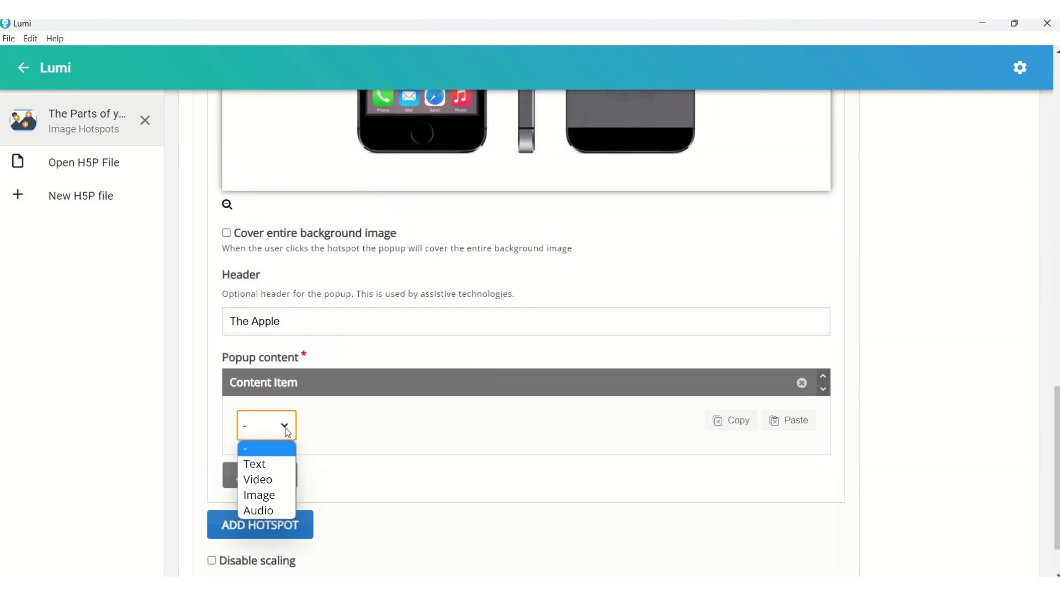
click(259, 465)
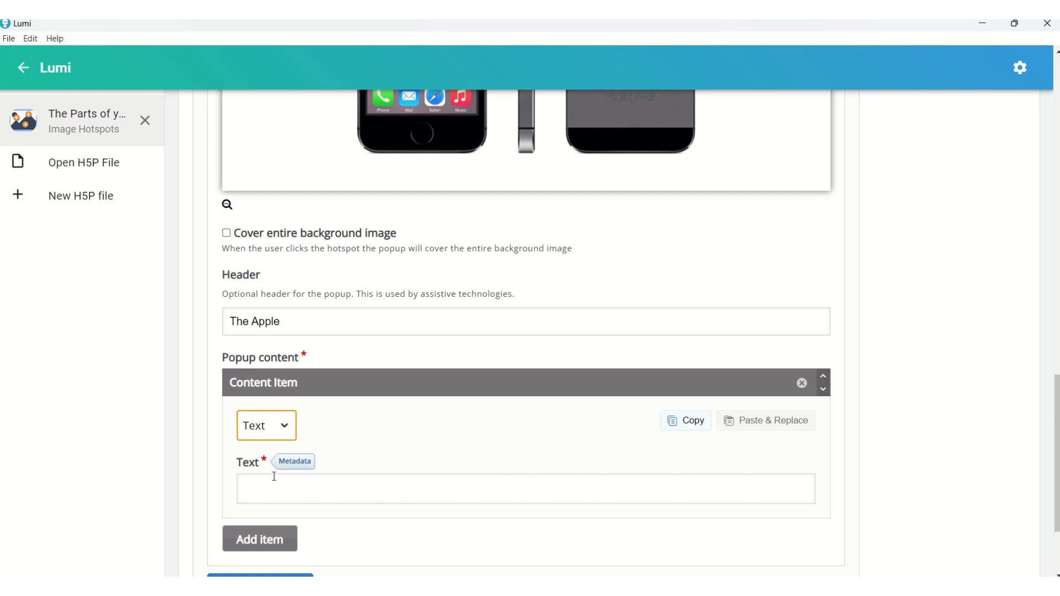
click(273, 485)
text(The Apple log)
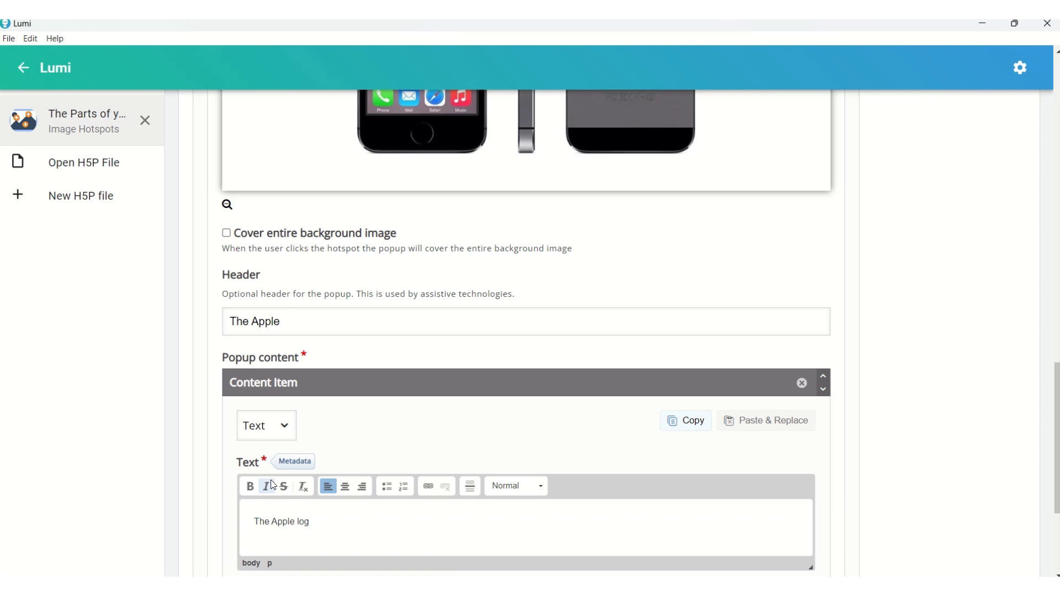
text(o. It is the trademark of the Apple company.)
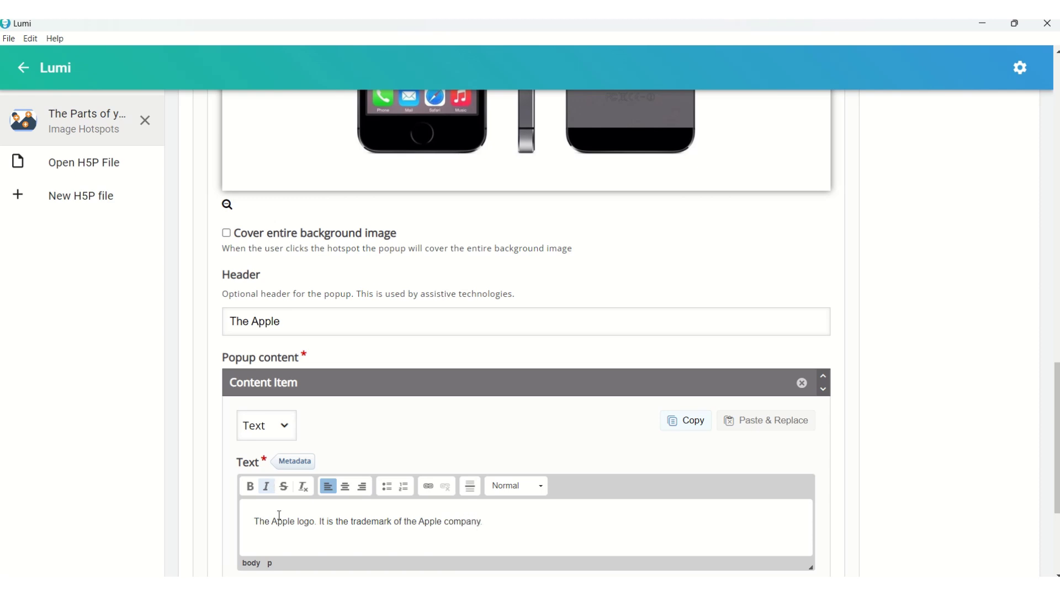
- Add a second content item to the Apple hotspot's popup and remove that empty item again
scroll(278, 515, down, 2)
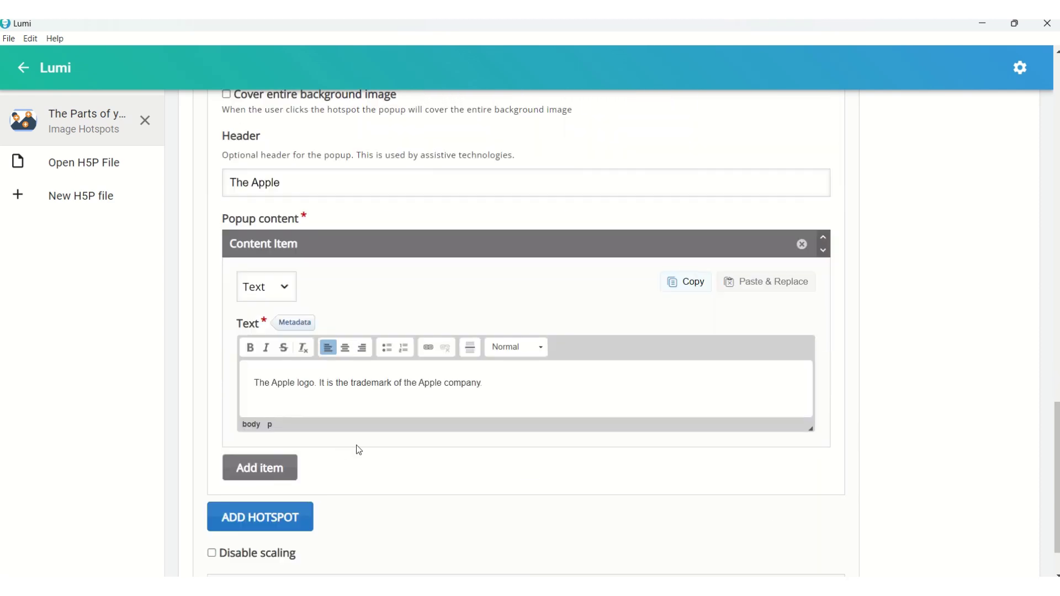
click(249, 470)
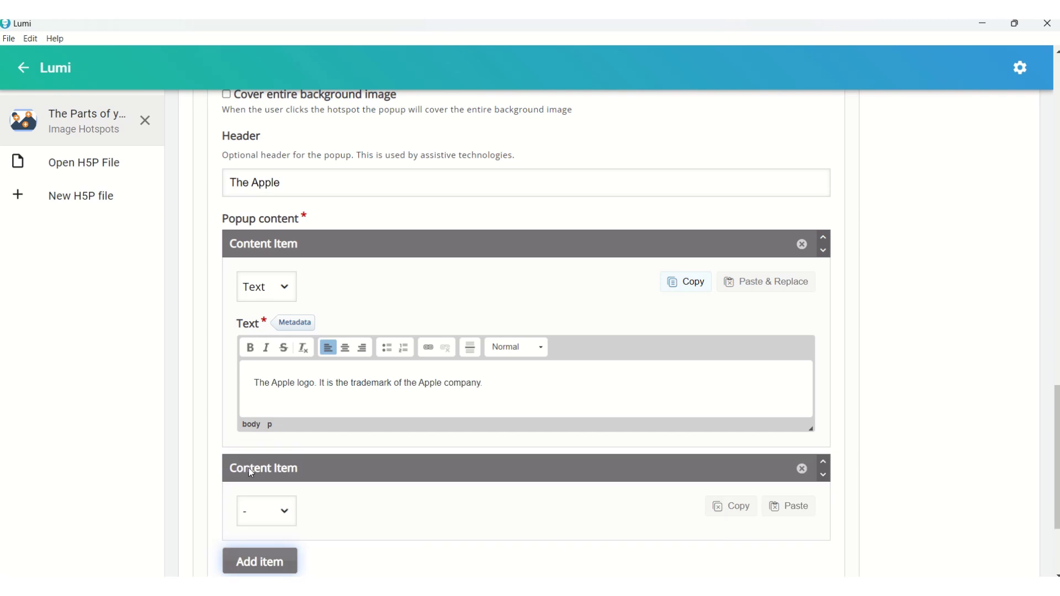
scroll(652, 411, down, 2)
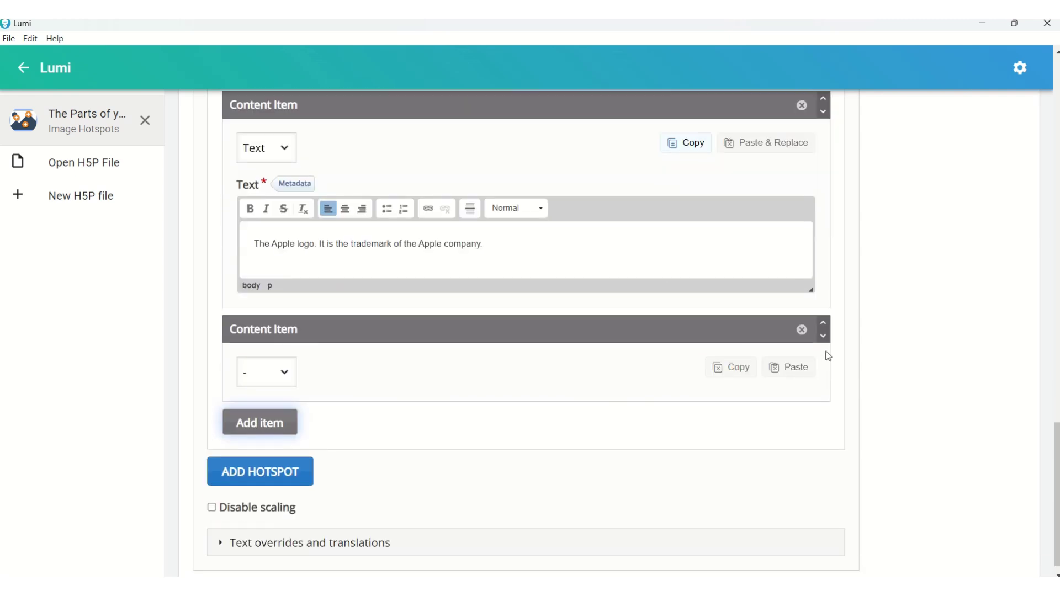
click(801, 330)
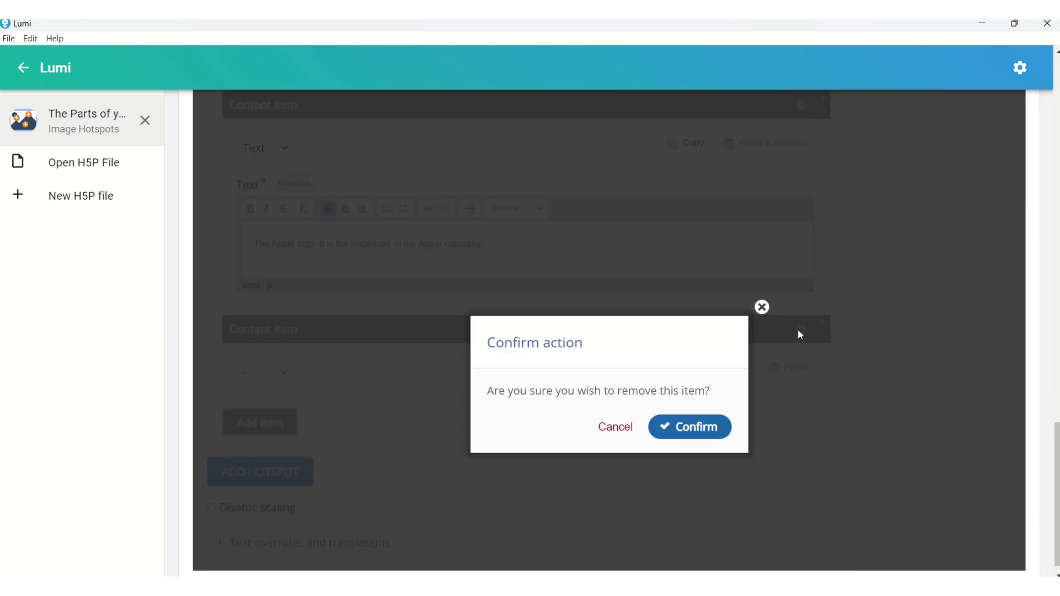
click(692, 431)
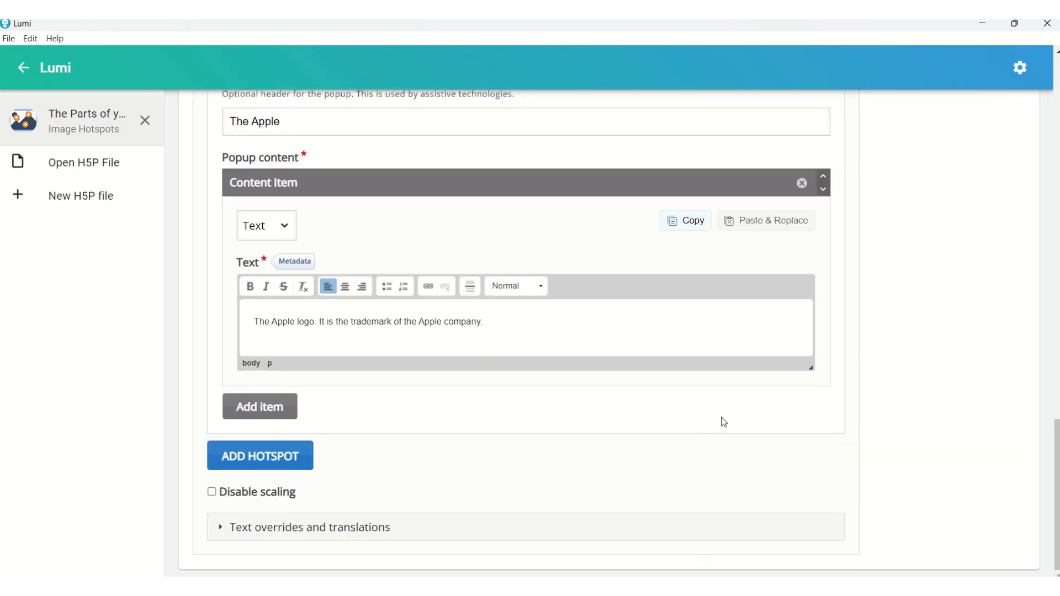
- Preview the activity, open the Apple hotspot's popup to check its header and text, and return to editing
scroll(718, 419, up, 20)
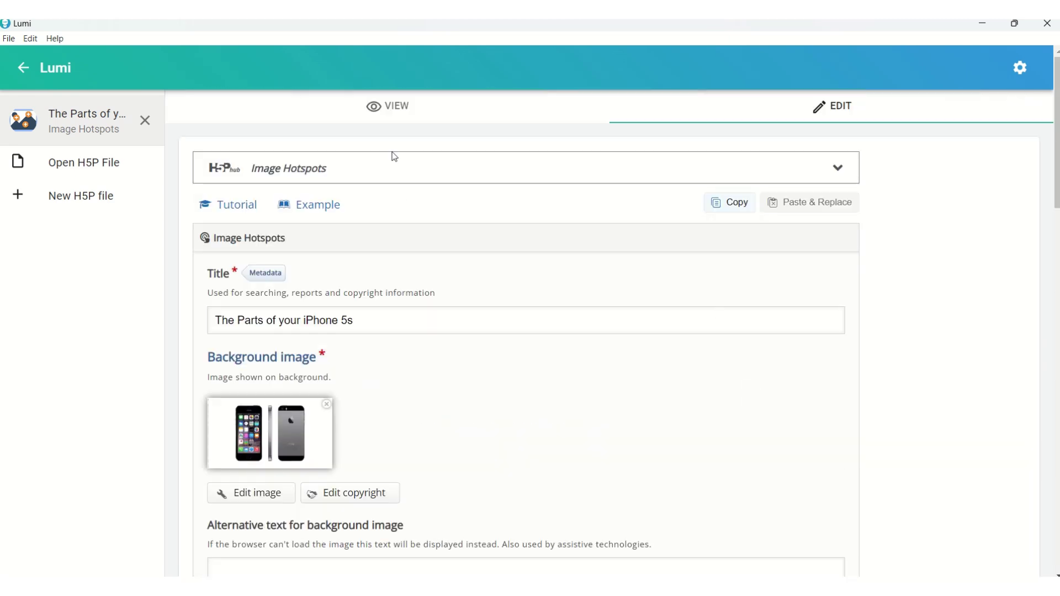
click(395, 111)
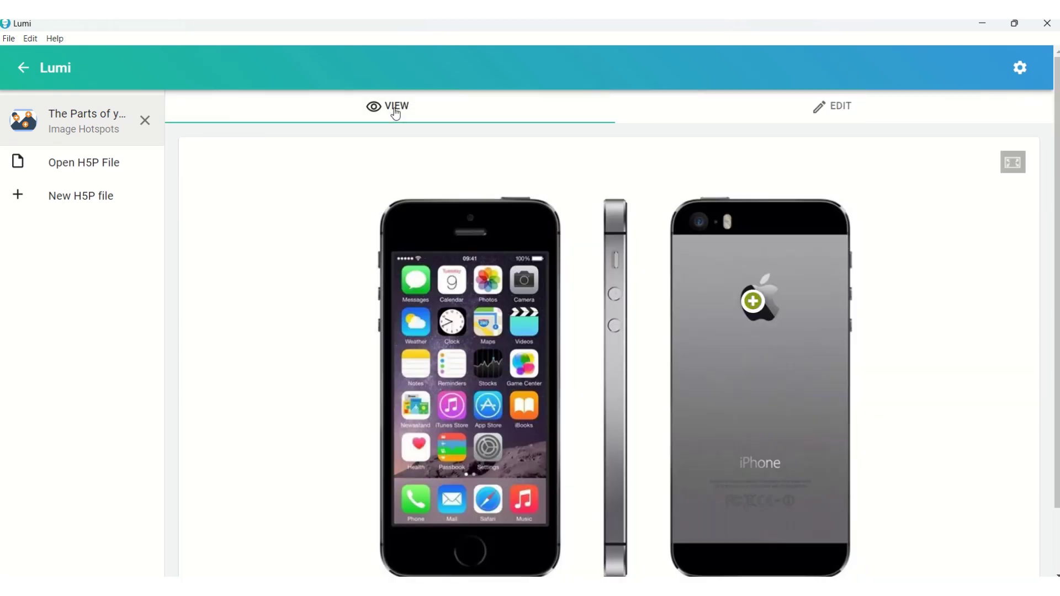
click(754, 303)
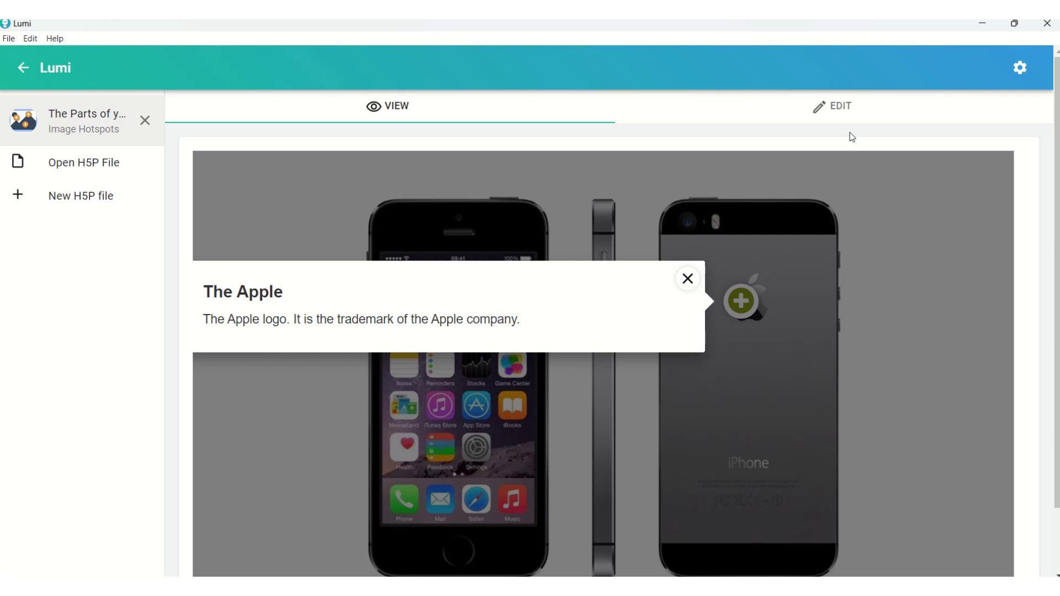
click(841, 116)
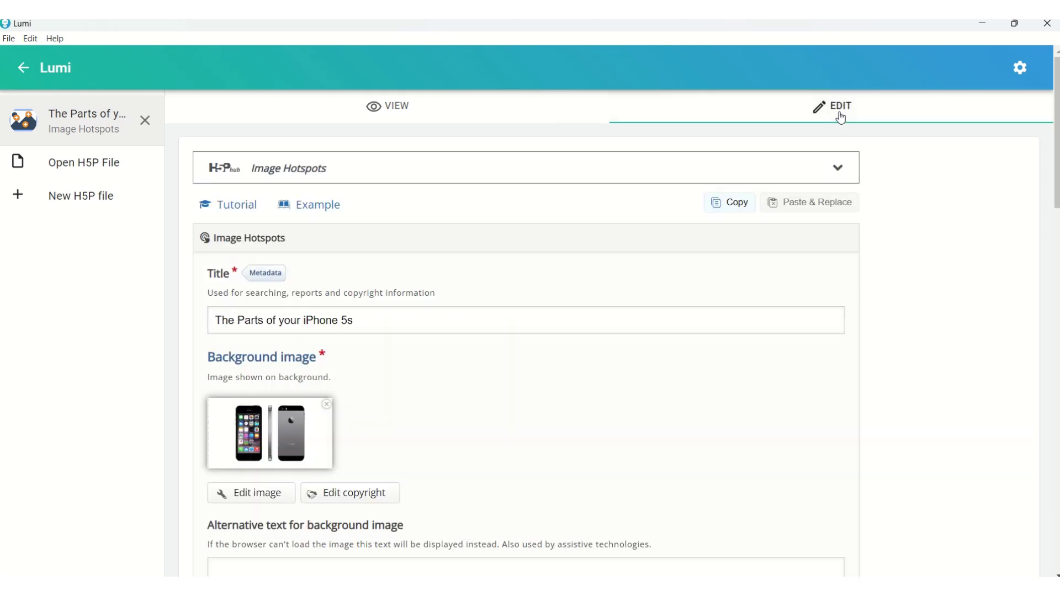
- Add a second hotspot, enlarge its position image and place it at the camera on the phone's back
scroll(832, 355, down, 2)
scroll(854, 348, down, 8)
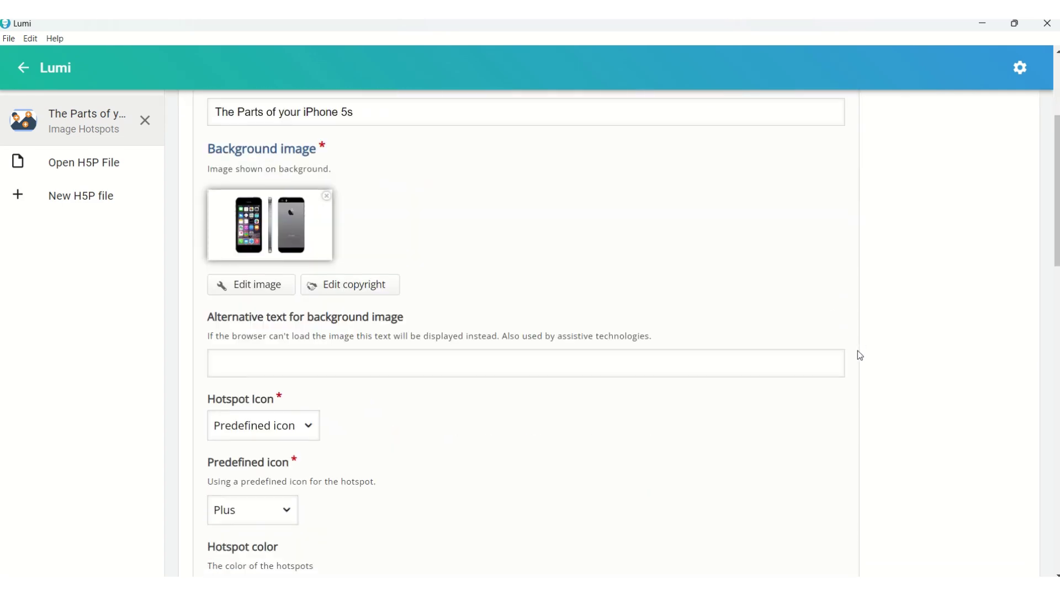
scroll(849, 353, down, 14)
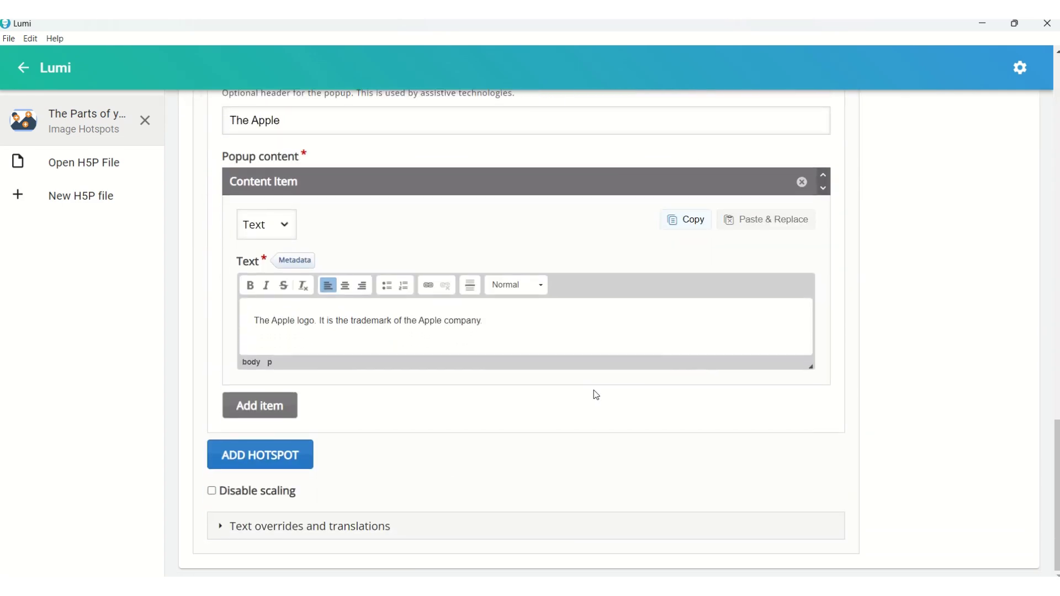
click(243, 468)
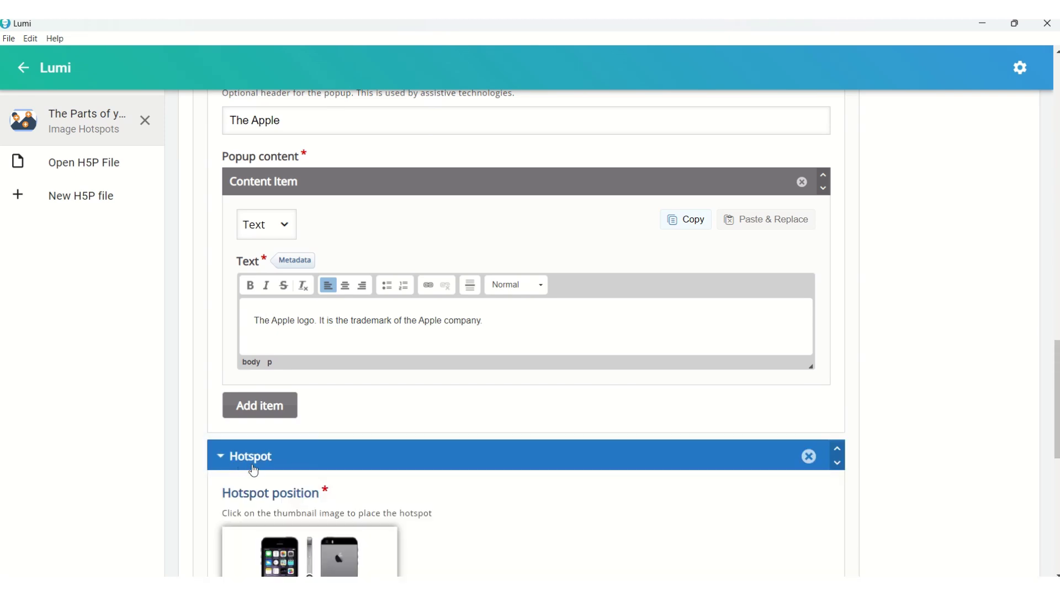
scroll(381, 436, down, 5)
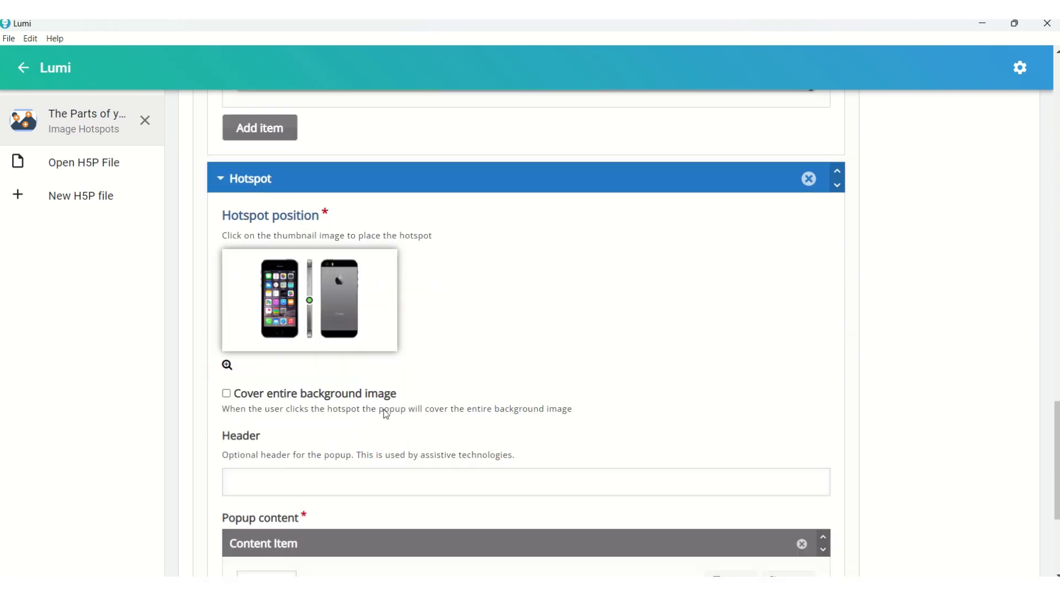
click(227, 366)
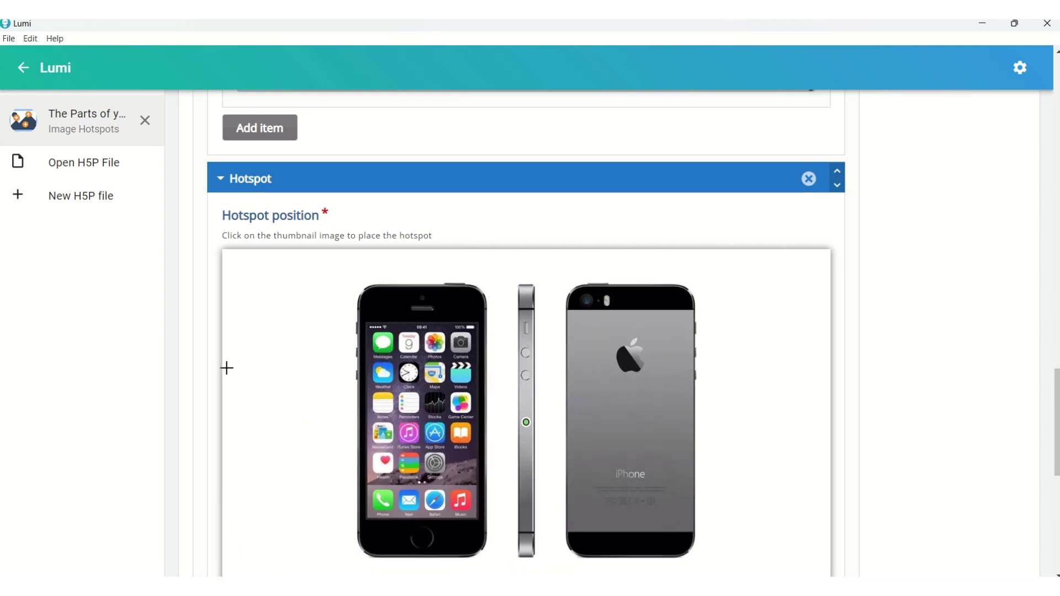
click(578, 300)
- Enter "The phone camera" as the second hotspot's popup header and choose Text as its content type
scroll(652, 343, down, 5)
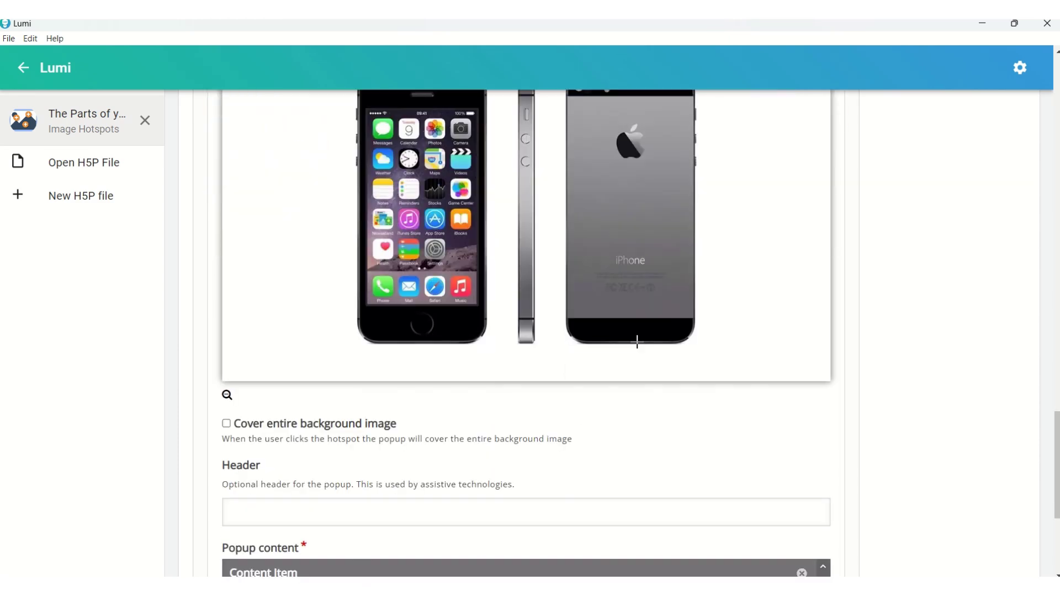
click(271, 373)
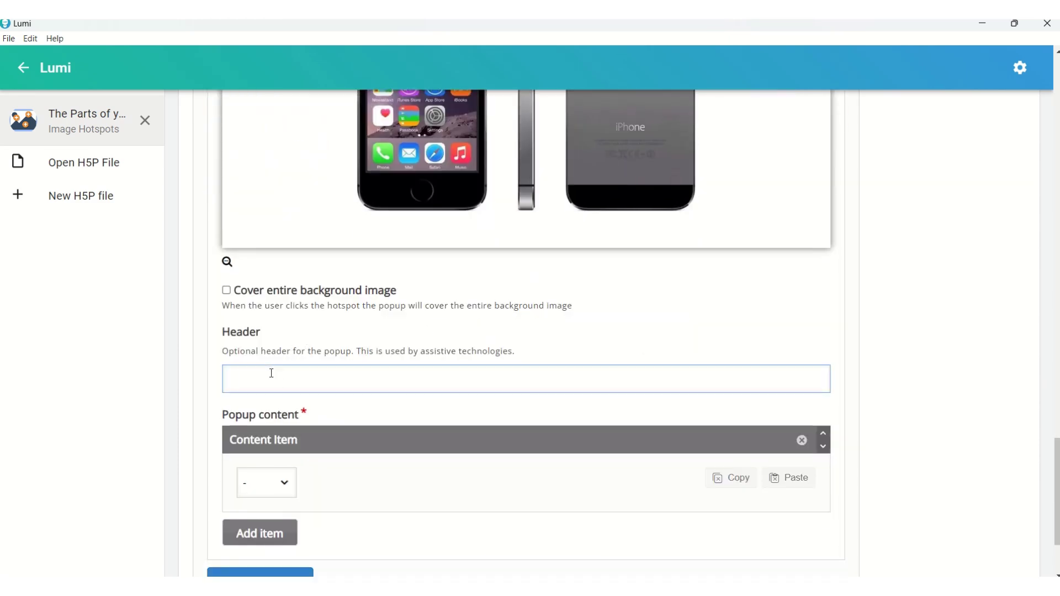
text(The phone camera)
scroll(315, 406, down, 3)
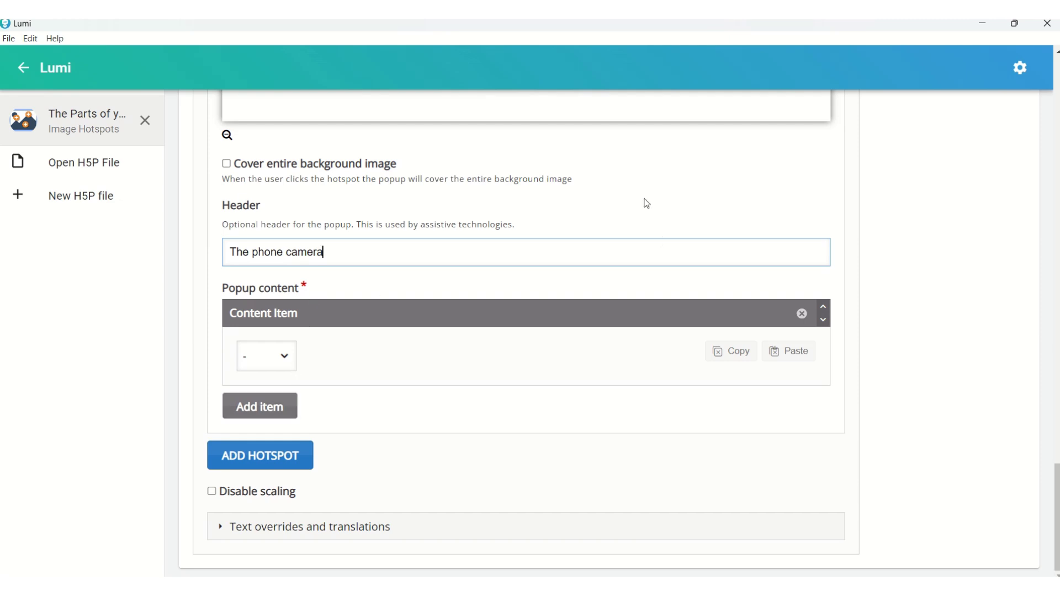
click(292, 360)
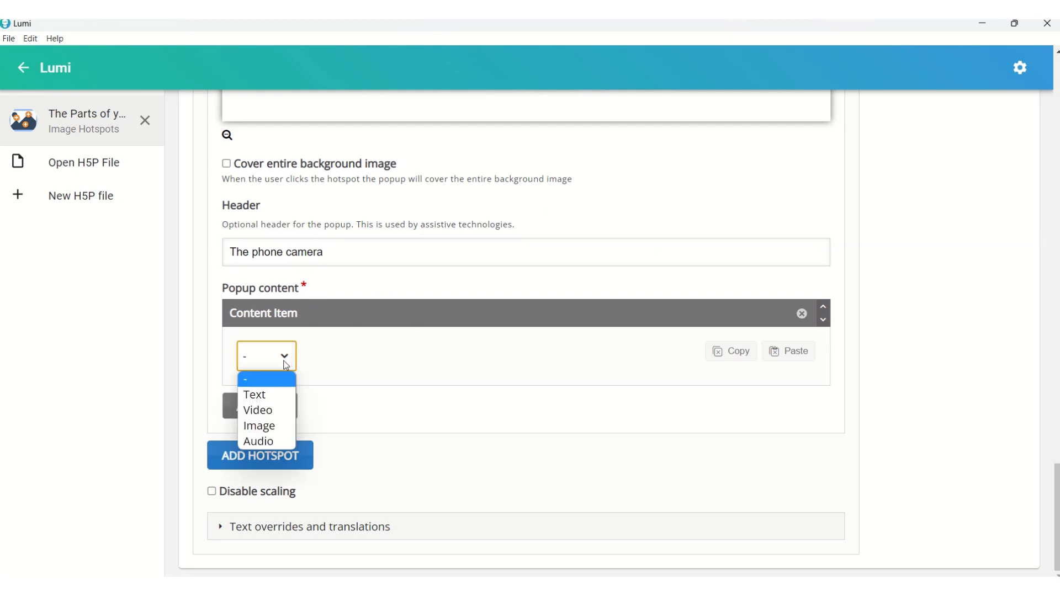
click(267, 395)
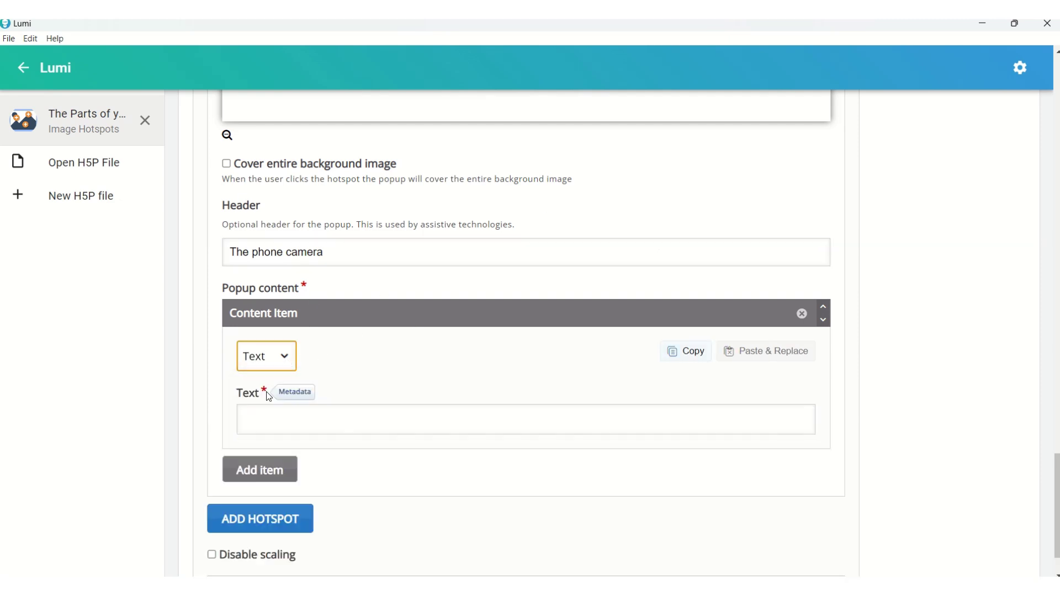
click(267, 418)
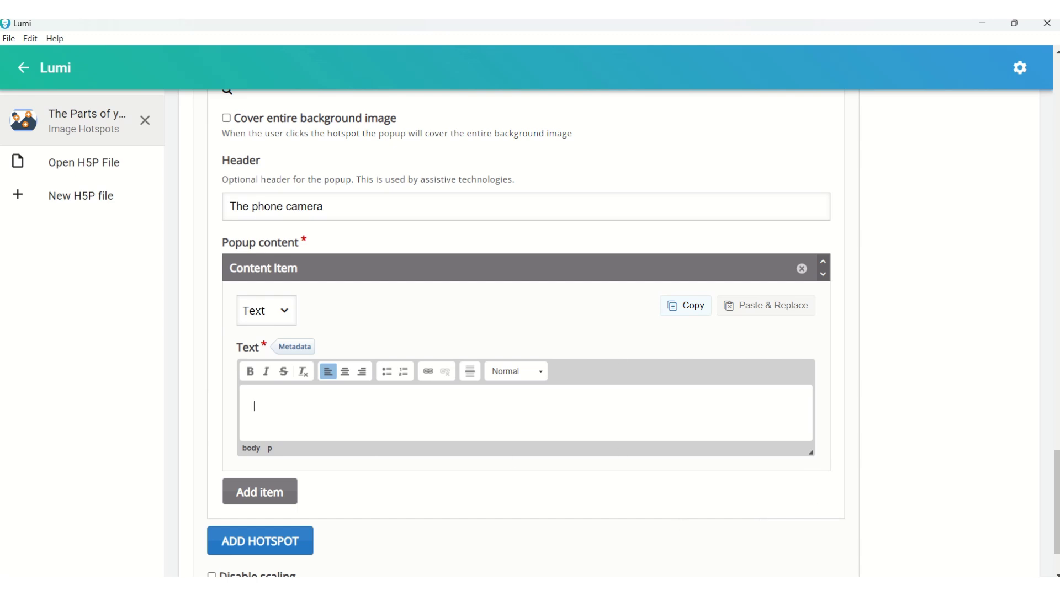
- Find Google Chrome through the system search, switch to it and open it with a personal browser profile
key(super)
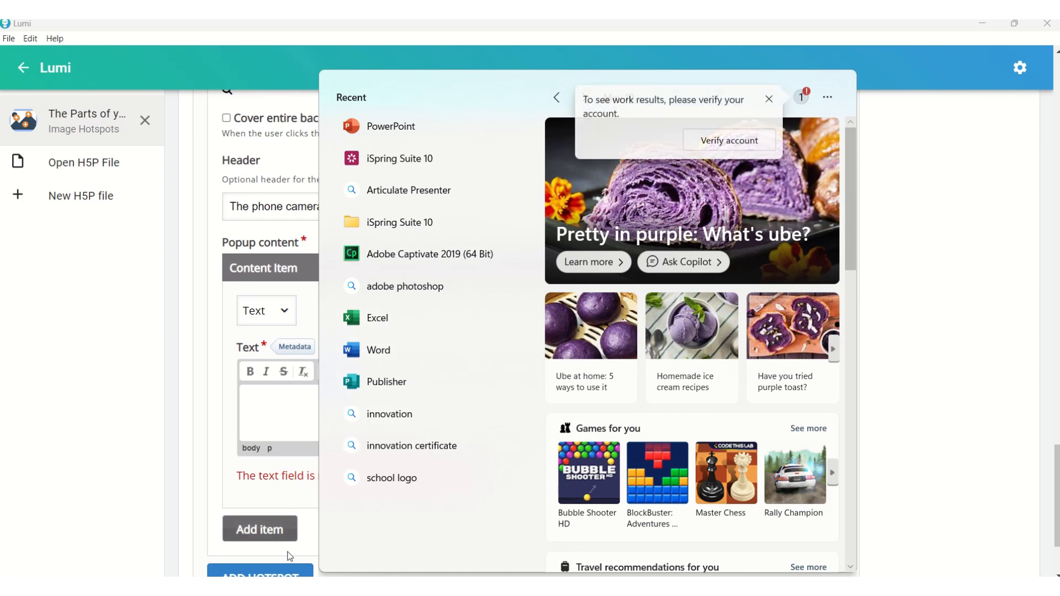
click(133, 531)
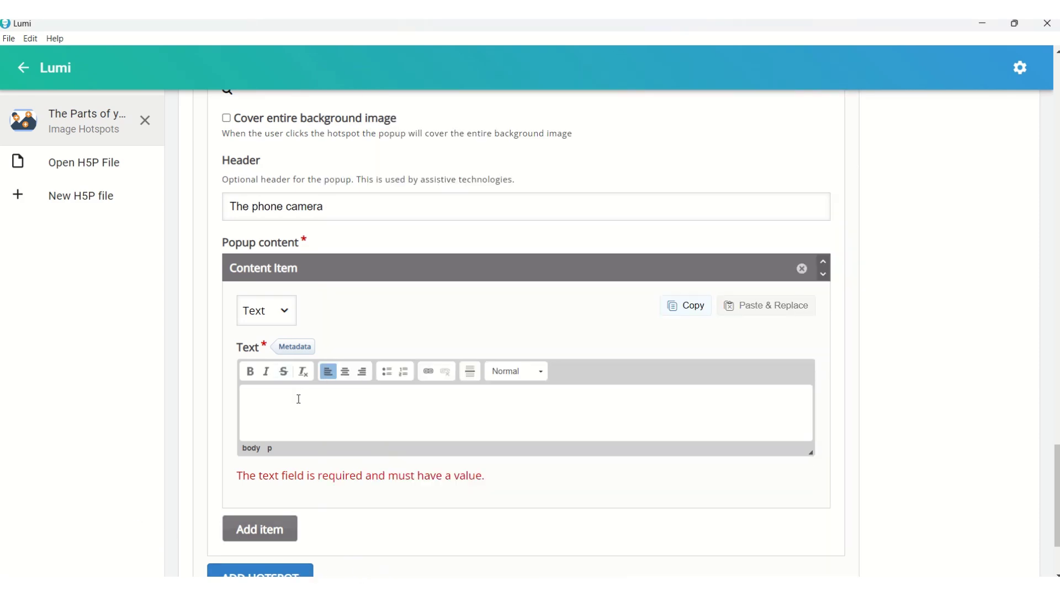
key(super+s)
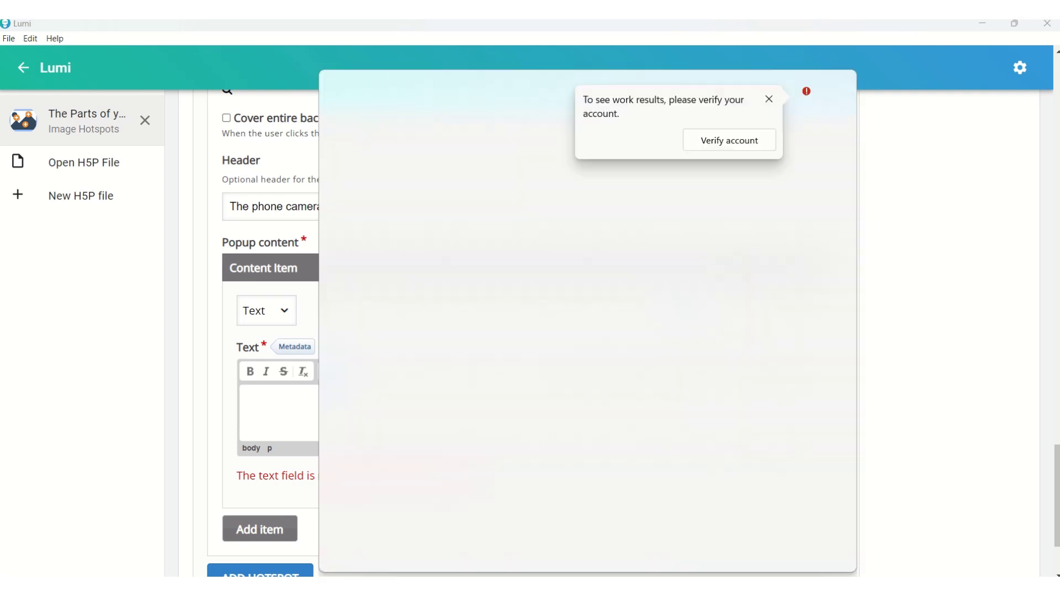
text(chome)
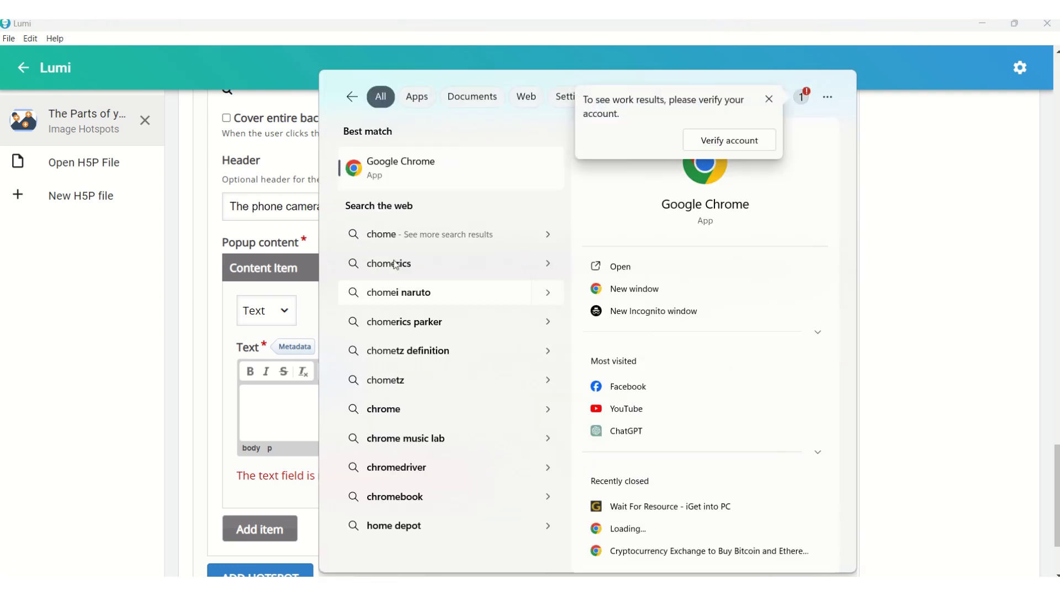
click(399, 164)
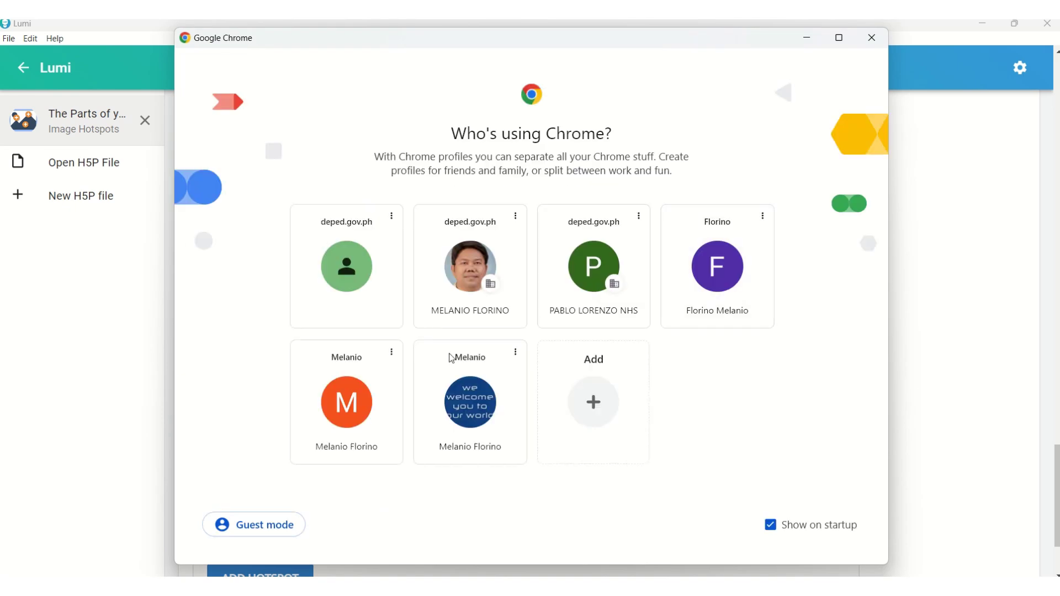
click(365, 413)
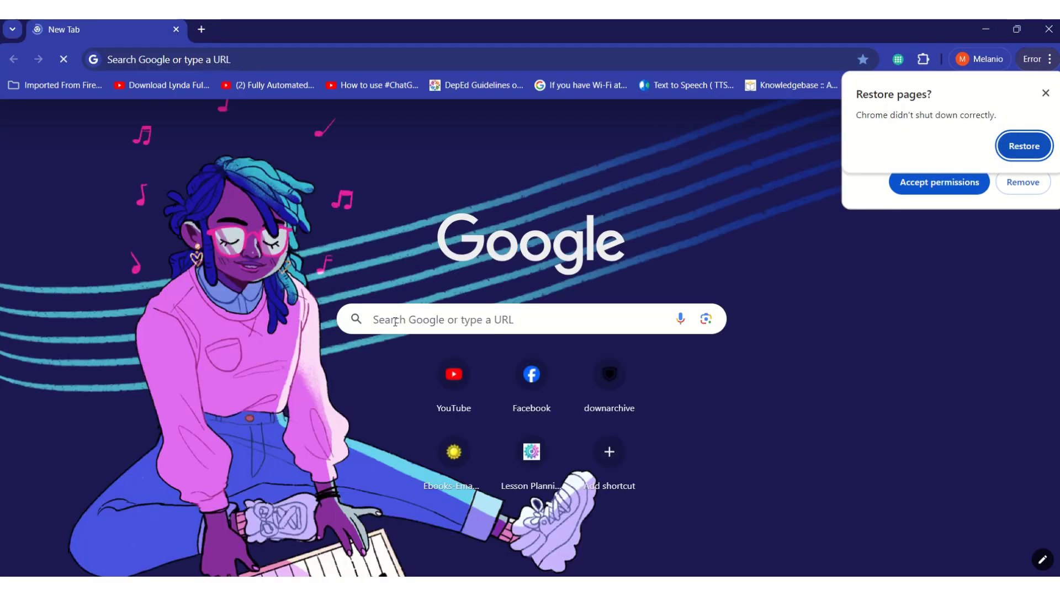
- Search Google for "iphone 5s camera"
click(396, 322)
text(ip)
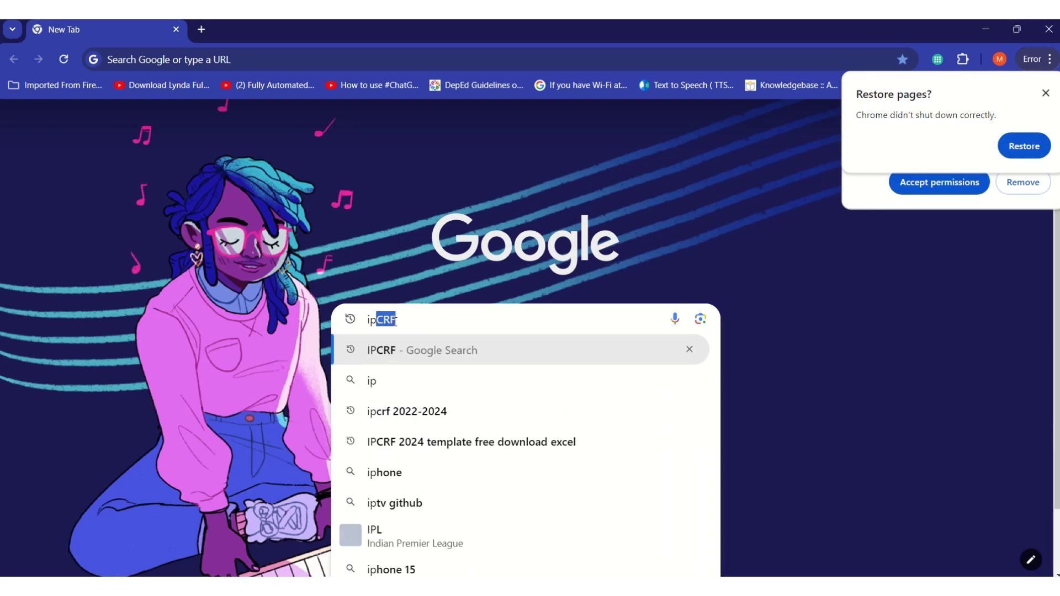
text(hone 5s)
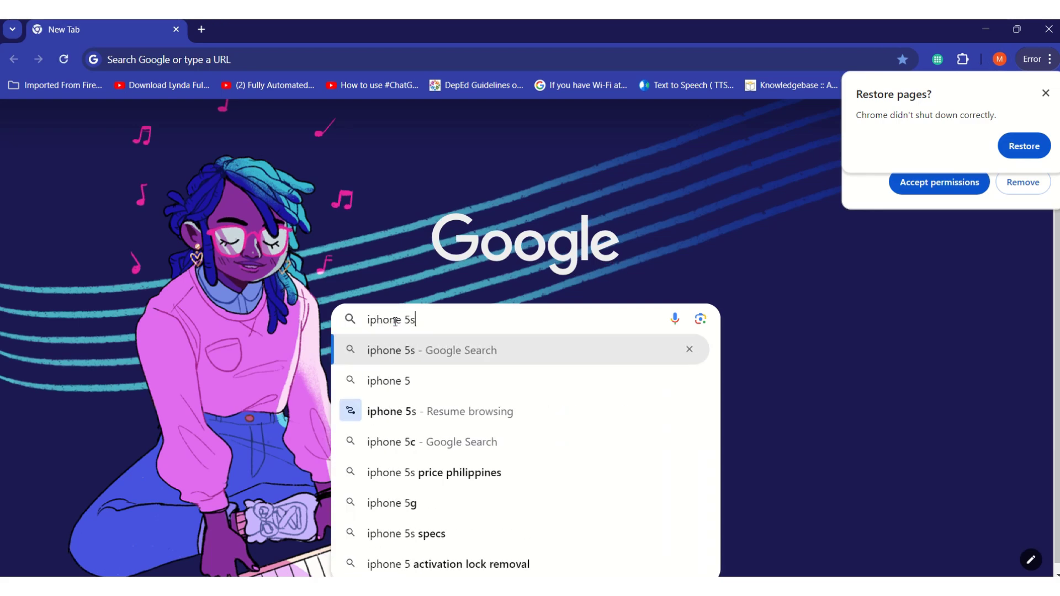
text( camera)
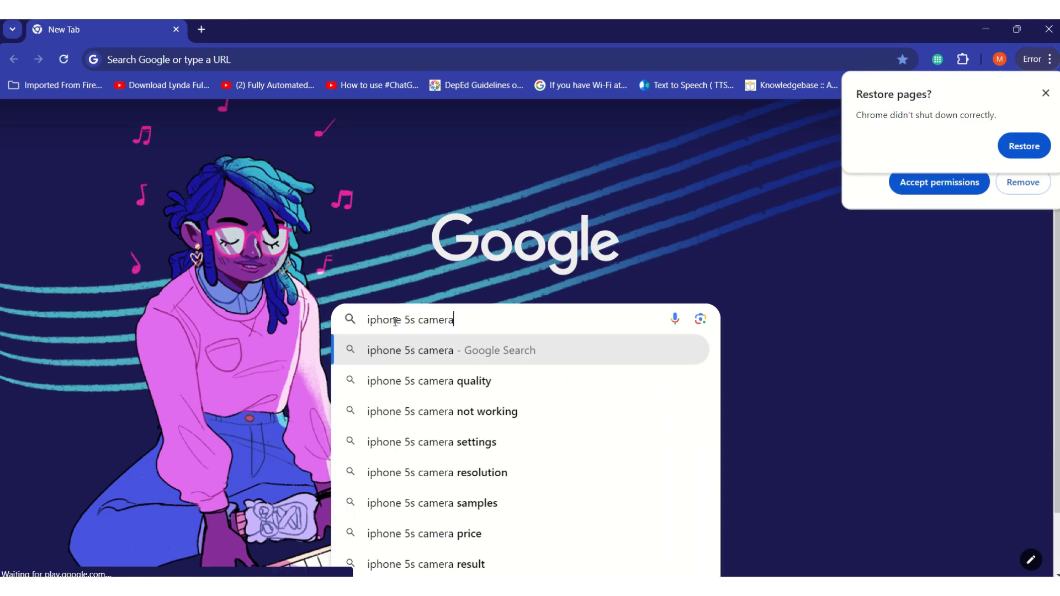
key(Return)
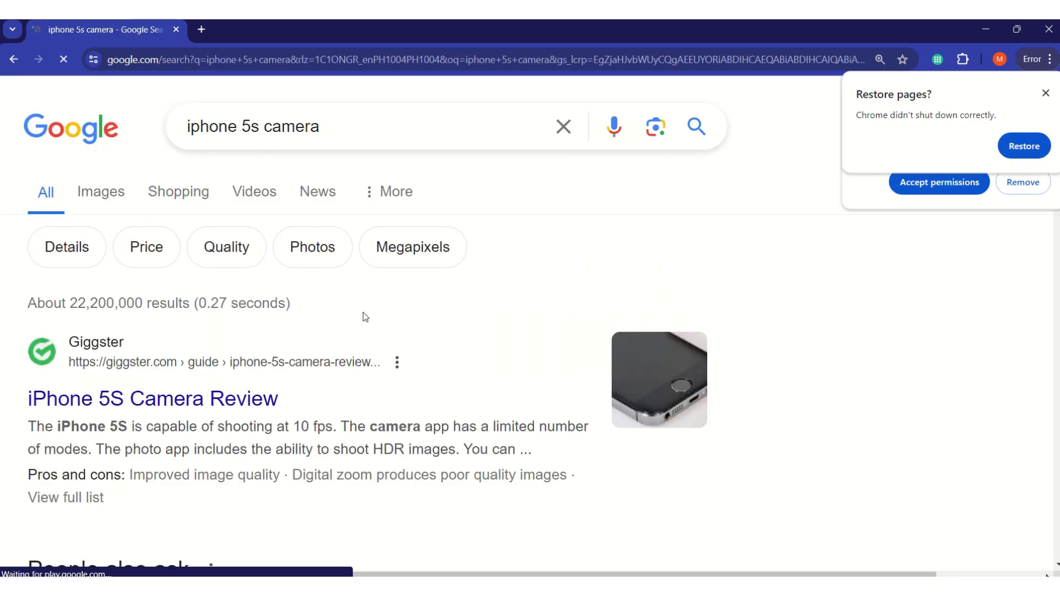
- Copy the Giggster result's description from "The iPhone 5S is capable" through "shoot HDR images."
scroll(375, 328, down, 1)
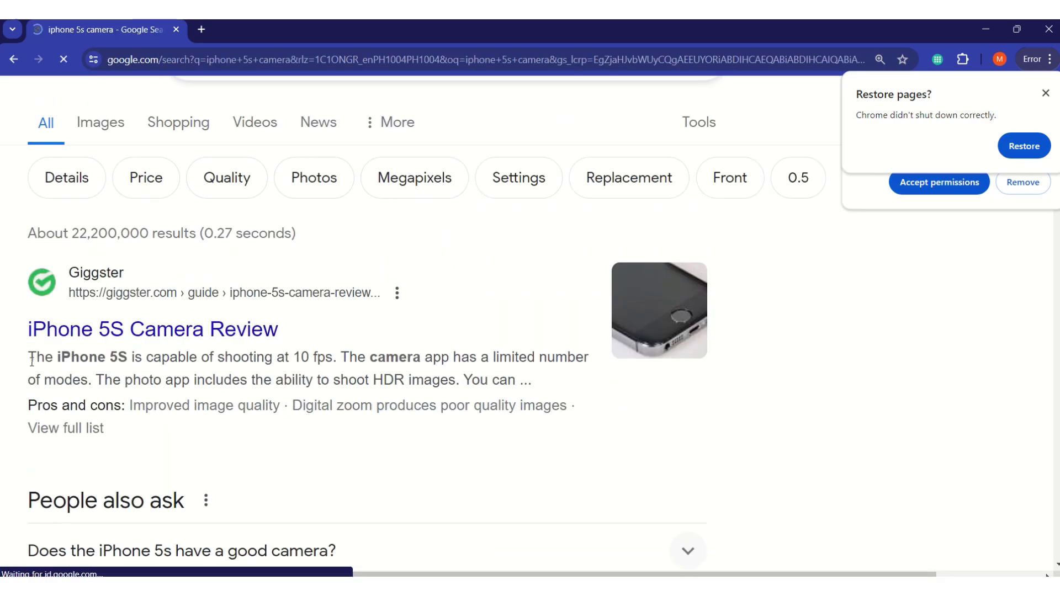
drag(31, 361, 461, 432)
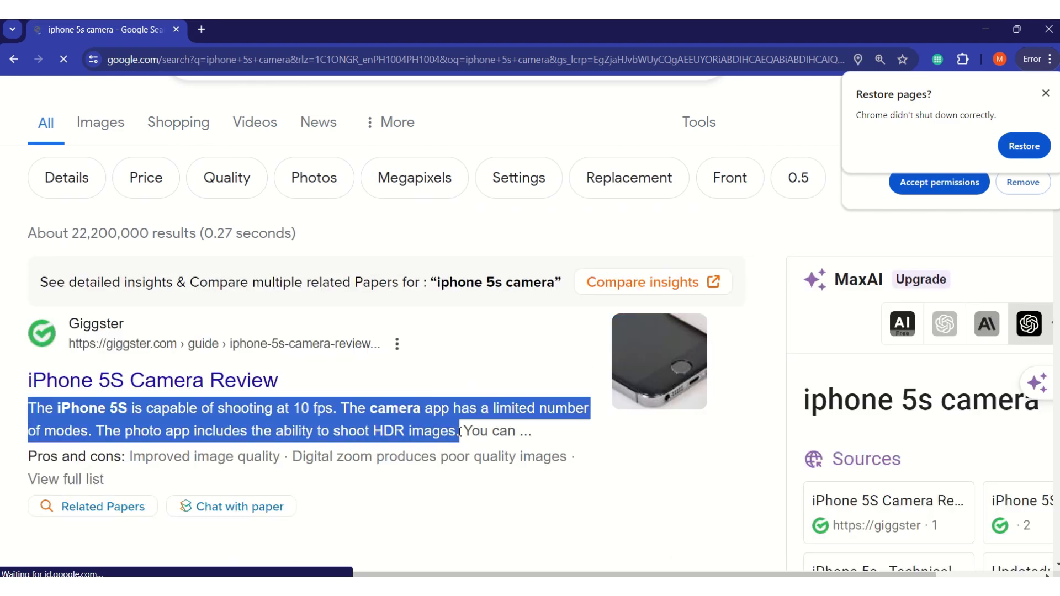
right_click(358, 418)
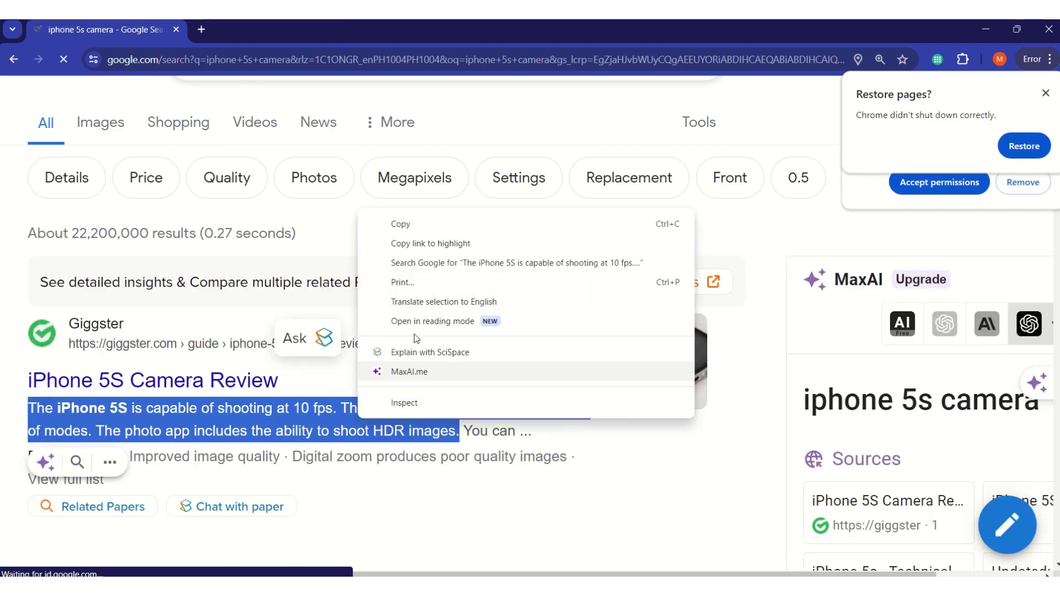
click(416, 228)
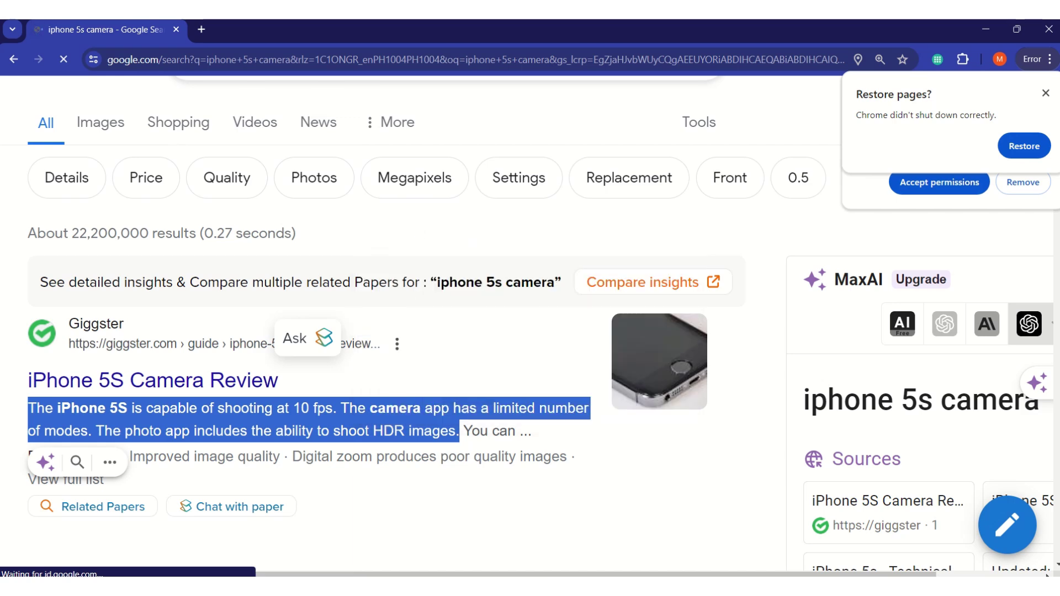
- Switch back to Lumi and paste the copied description into the phone camera hotspot's popup text
click(732, 586)
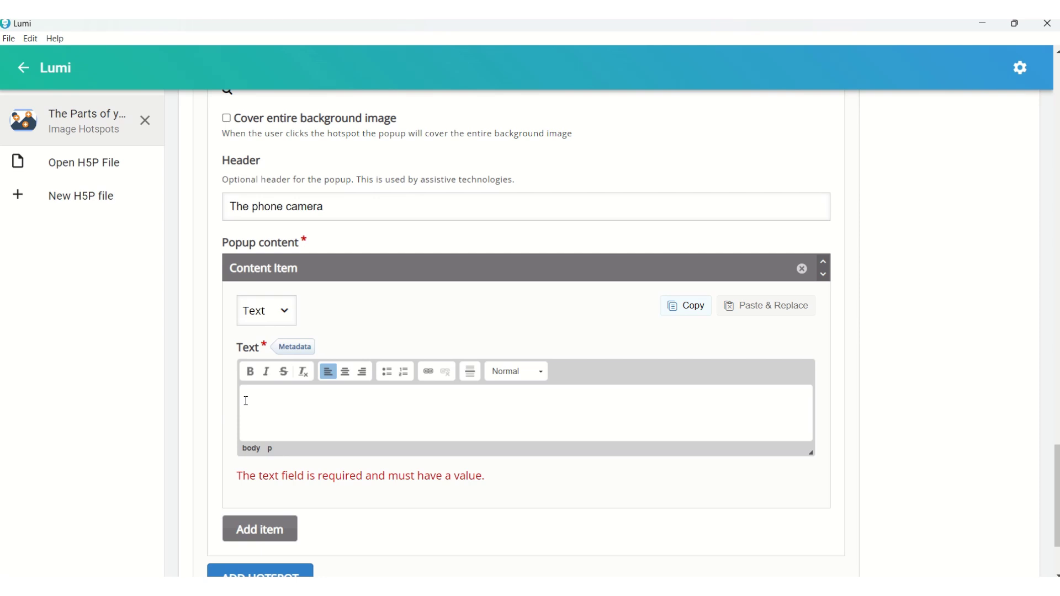
key(ctrl+v)
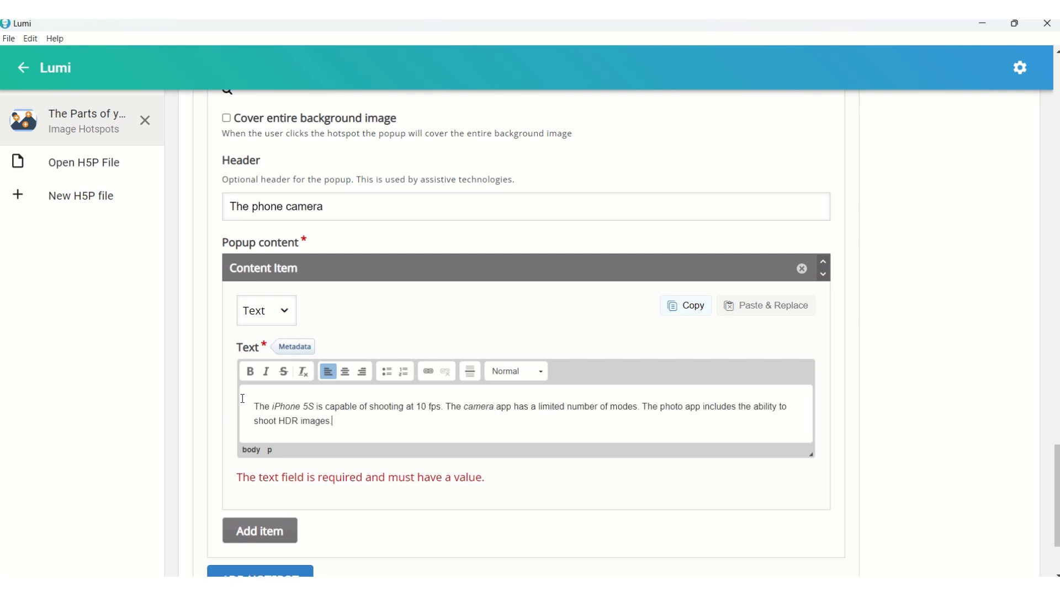
scroll(348, 407, down, 1)
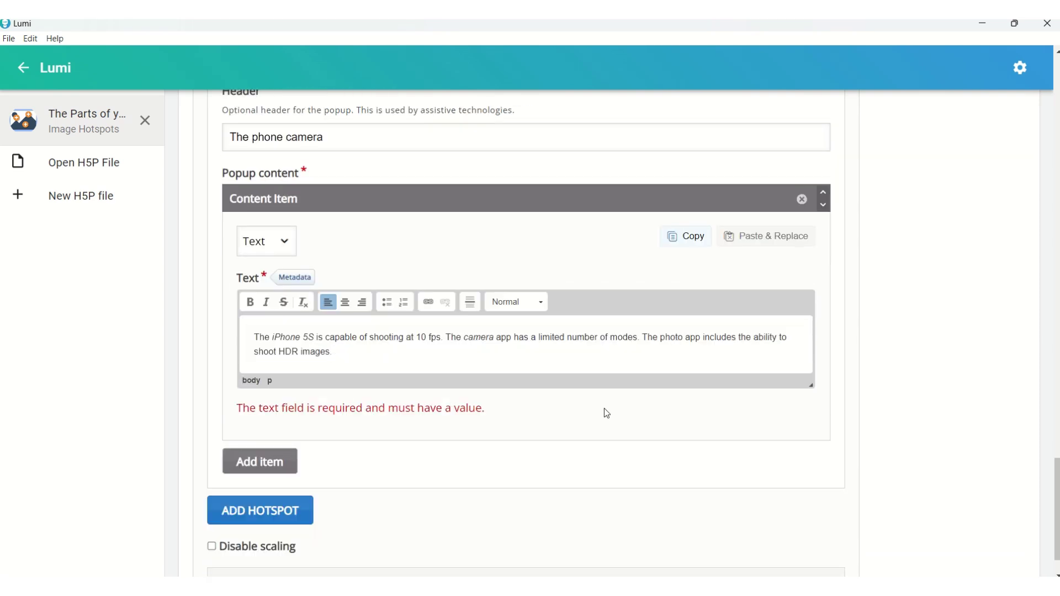
- Preview the activity, open and close the phone camera hotspot's popup to check its text, and return to editing
scroll(467, 429, up, 5)
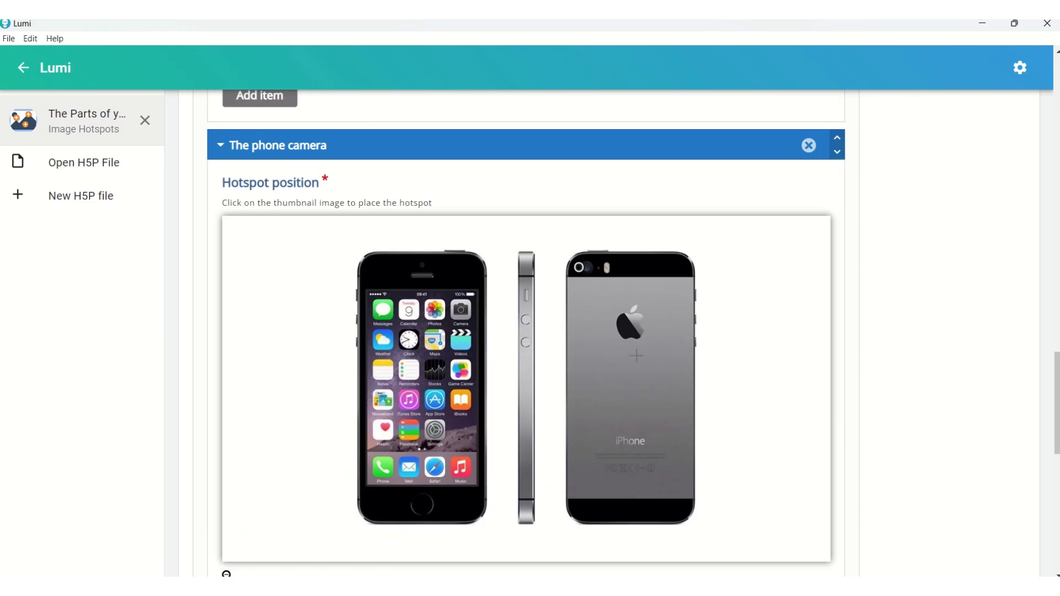
scroll(682, 314, up, 12)
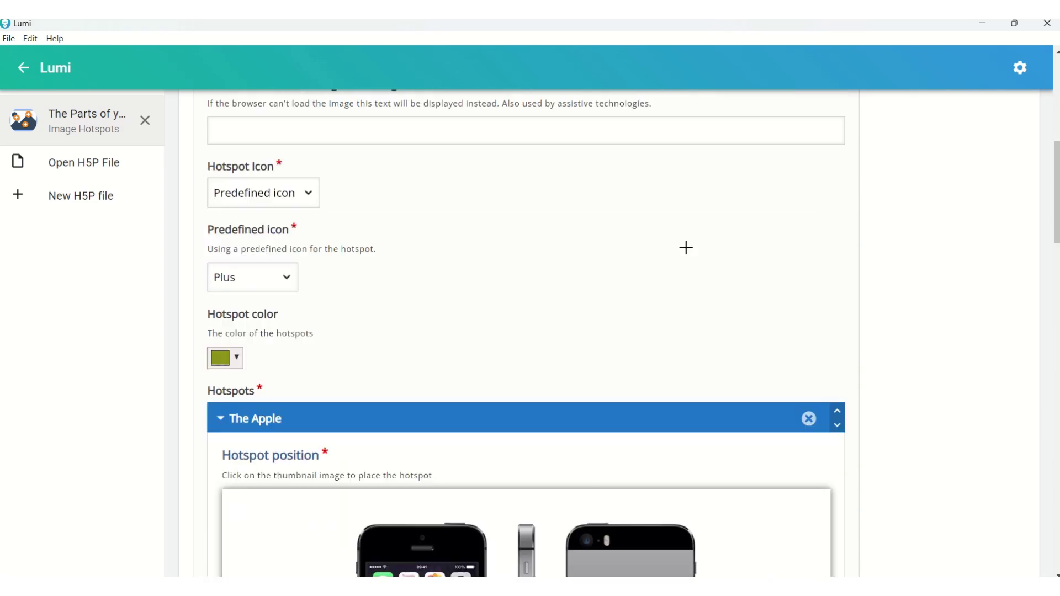
scroll(679, 237, up, 6)
click(384, 110)
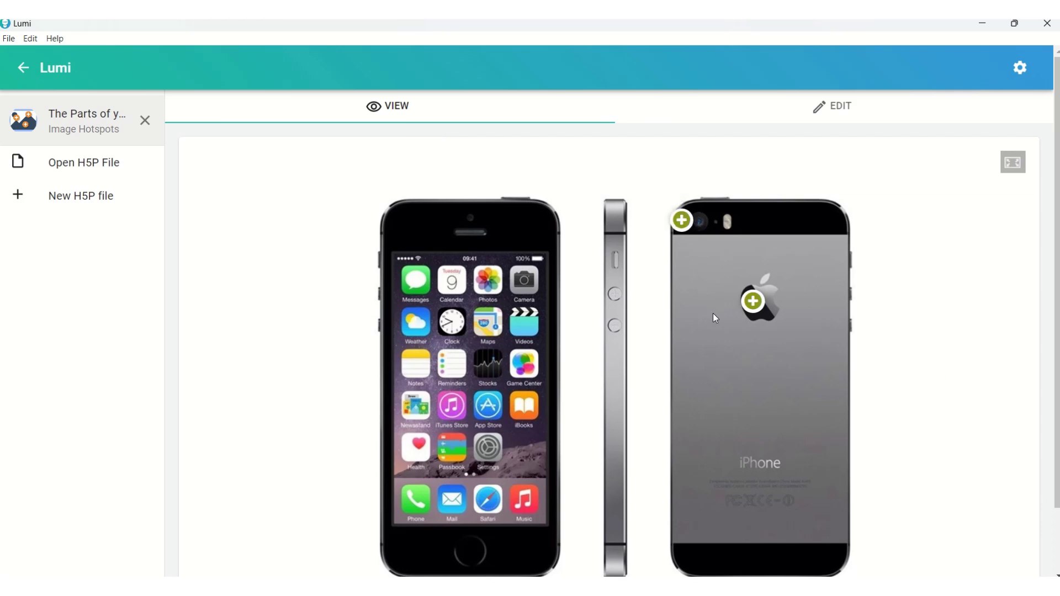
click(682, 220)
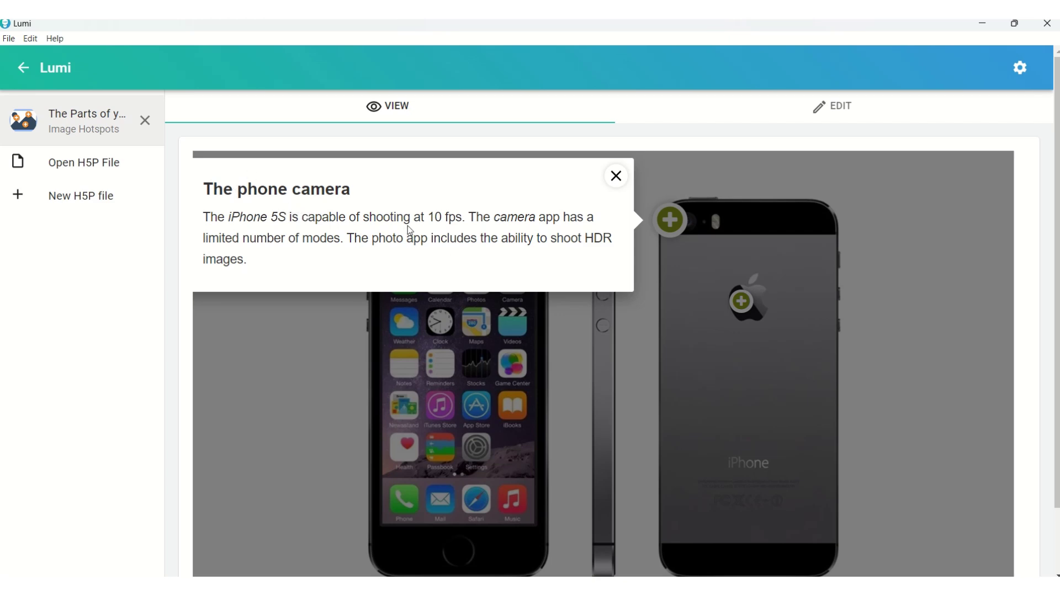
click(616, 176)
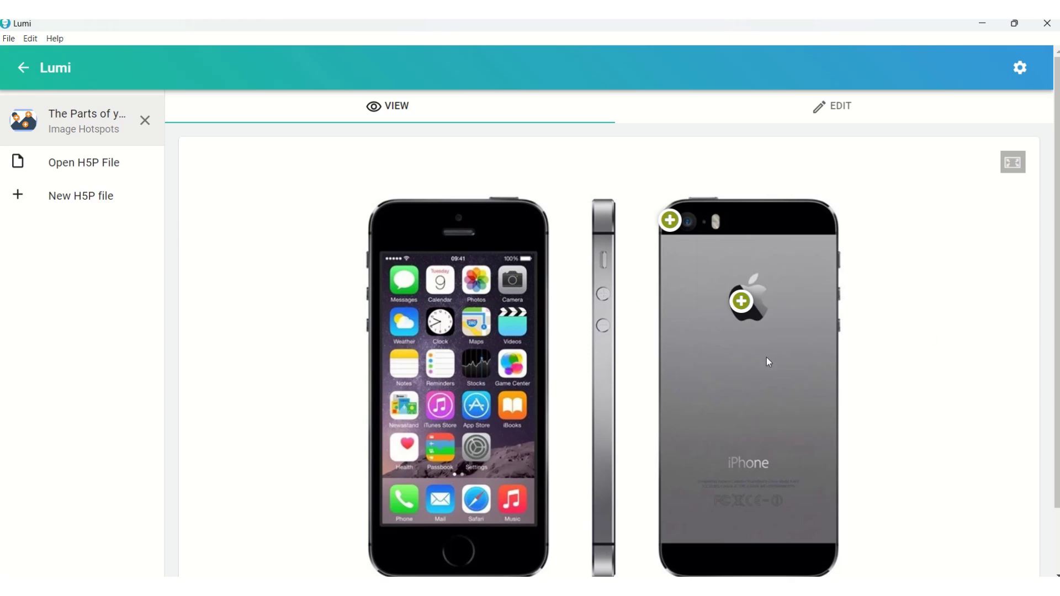
scroll(737, 346, down, 2)
scroll(849, 322, up, 2)
click(834, 111)
- Add a second content item to the phone camera hotspot's popup and set its type to Video
scroll(627, 291, down, 9)
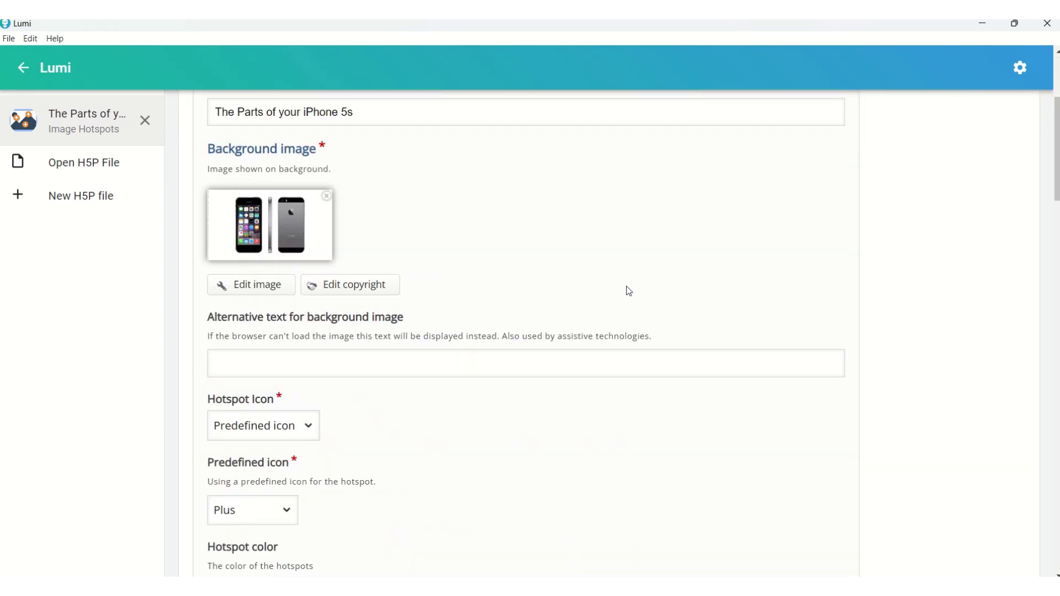
scroll(627, 291, down, 20)
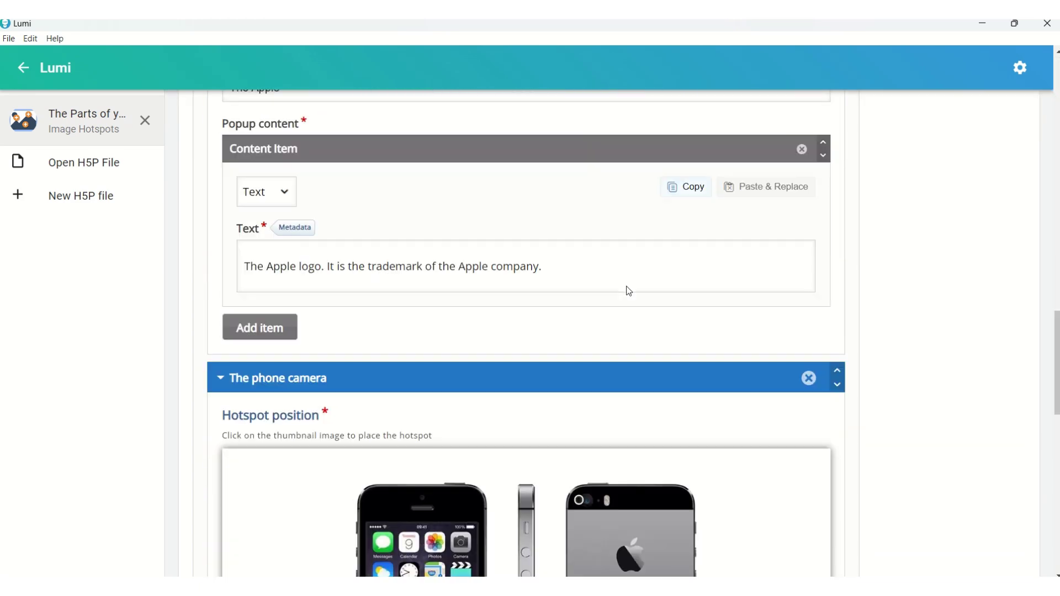
scroll(628, 291, down, 5)
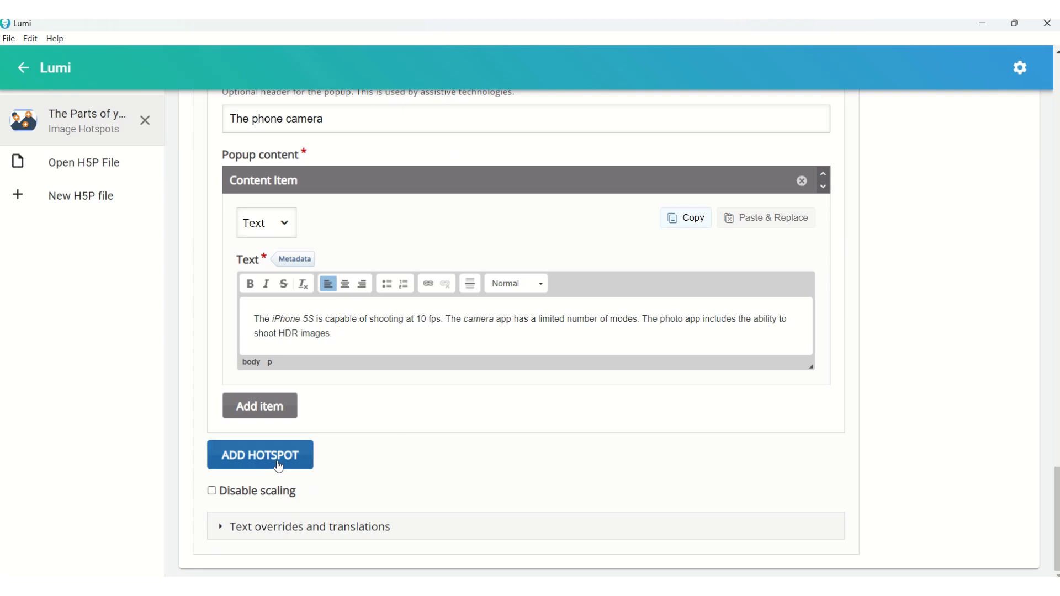
click(267, 410)
scroll(287, 398, down, 2)
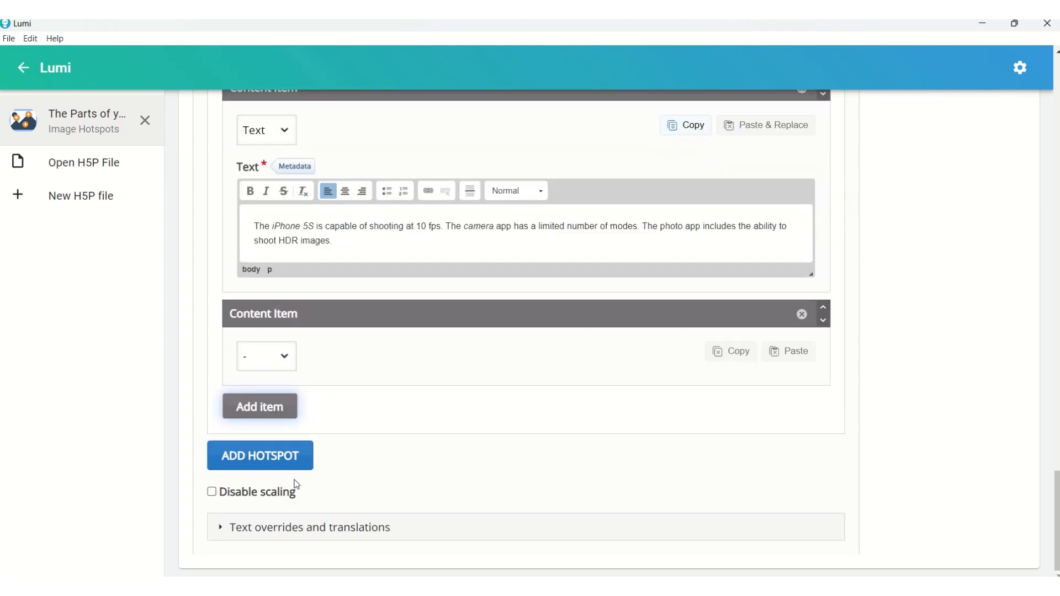
click(290, 362)
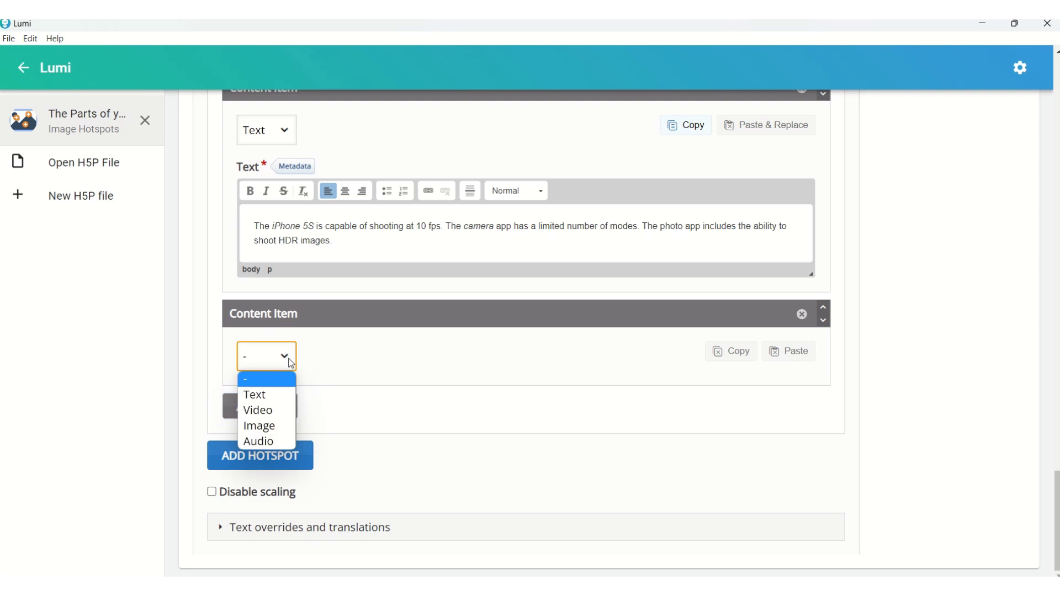
click(260, 413)
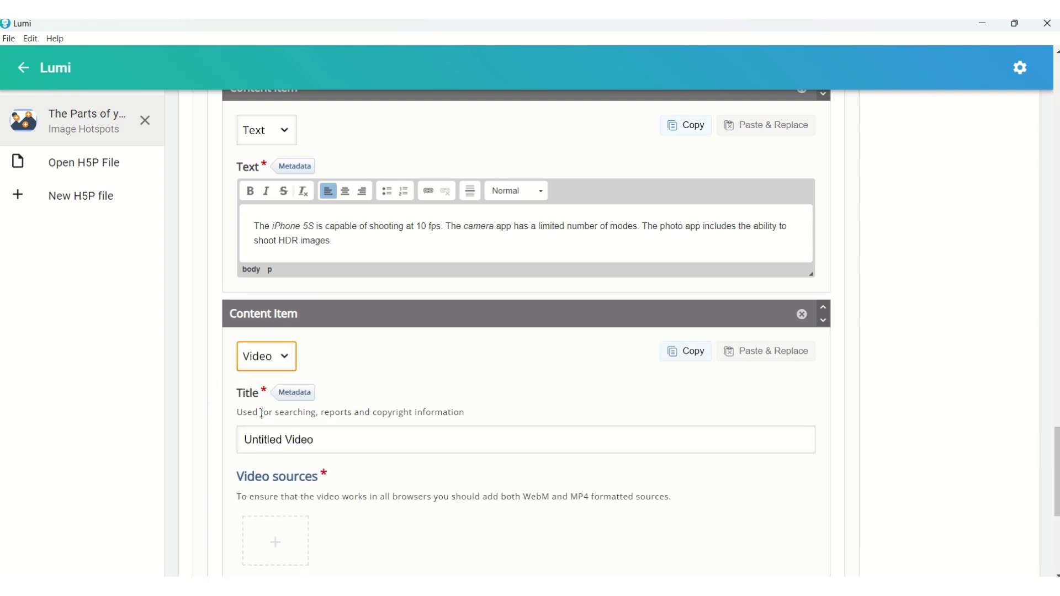
- Replace the video item's default title with "The iPhone 5s"
scroll(300, 376, down, 3)
drag(331, 307, 234, 303)
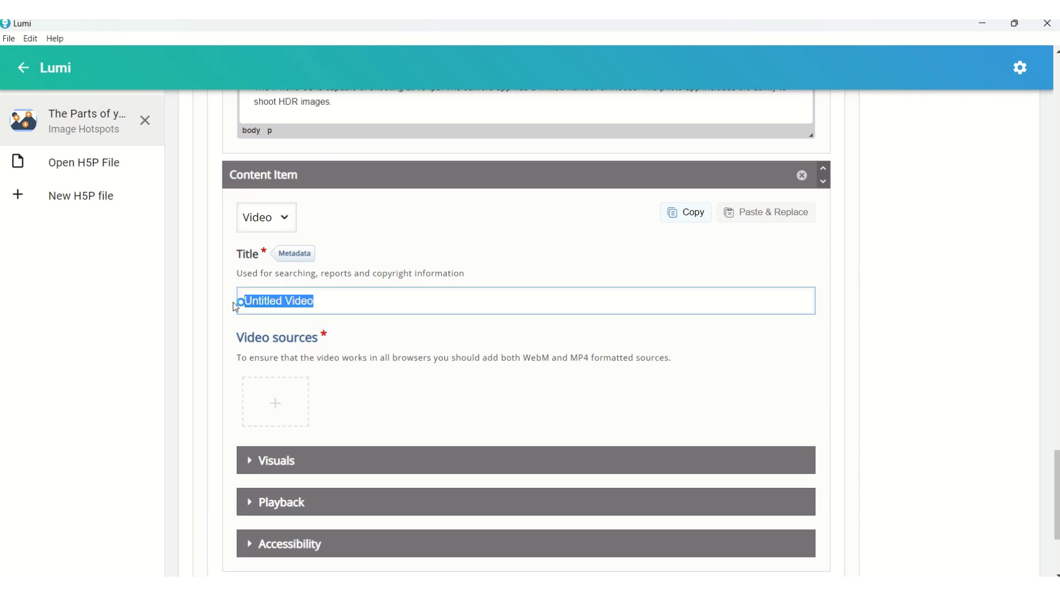
key(BackSpace)
text(The )
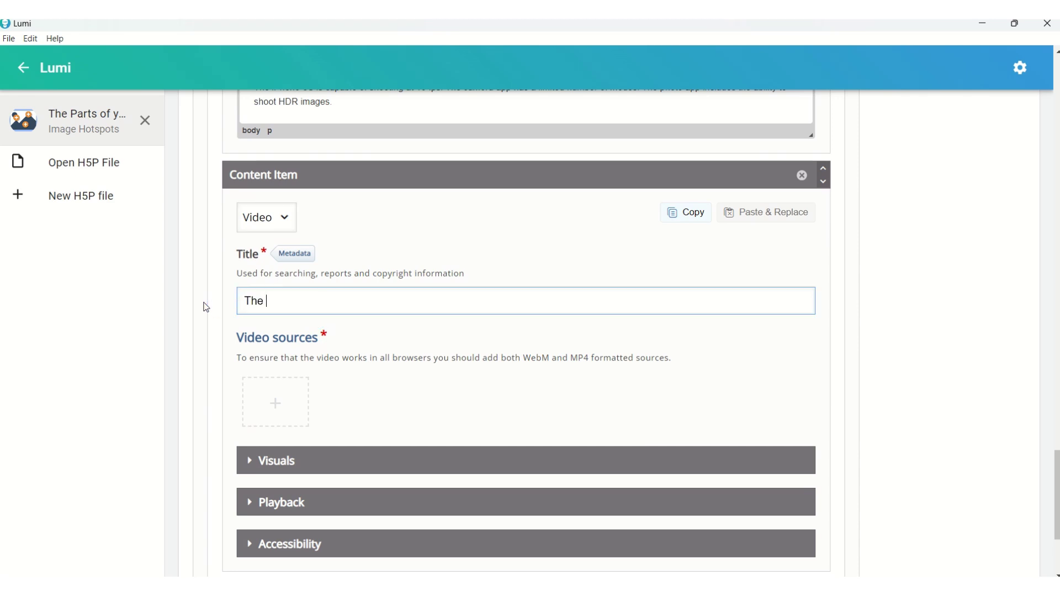
text(iPhone 5s)
- Upload "OFFICIAL iPHONE 5S TRAILER_480p.mp4" from the Sample Video folder in Lumi Training as the video source
click(285, 407)
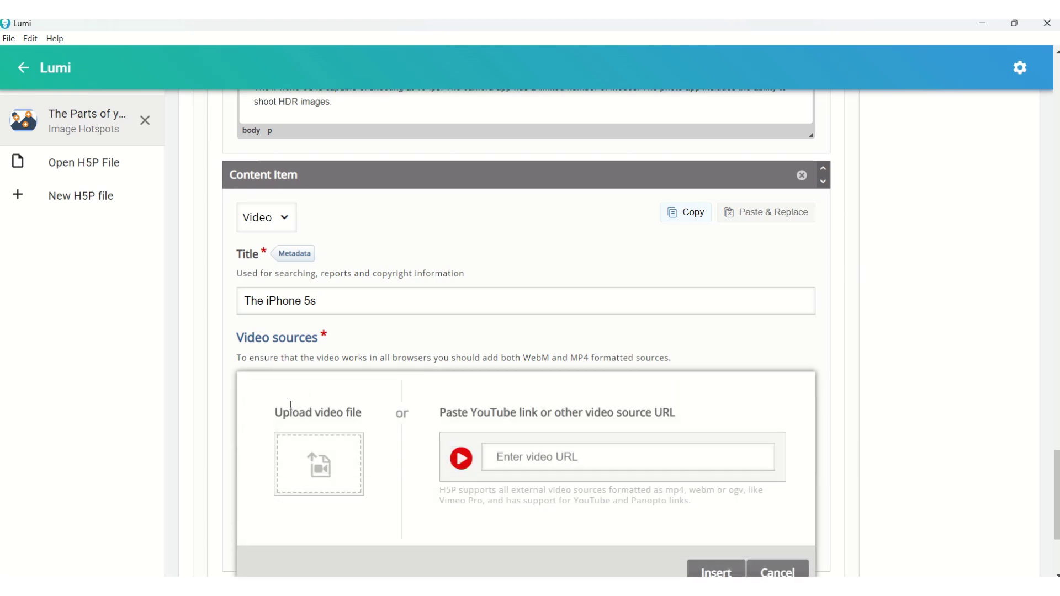
scroll(911, 282, down, 3)
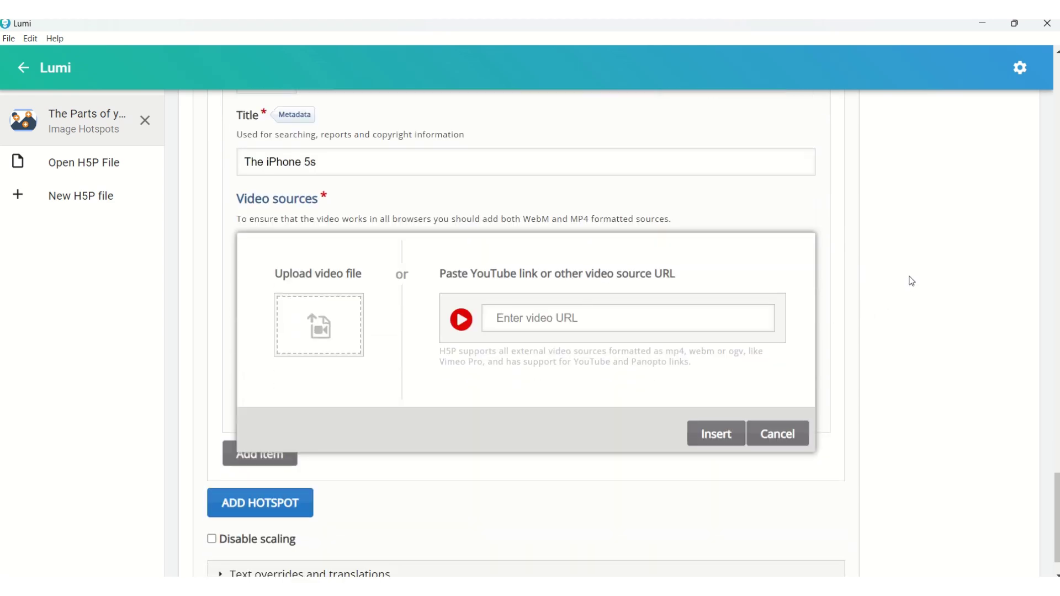
click(321, 335)
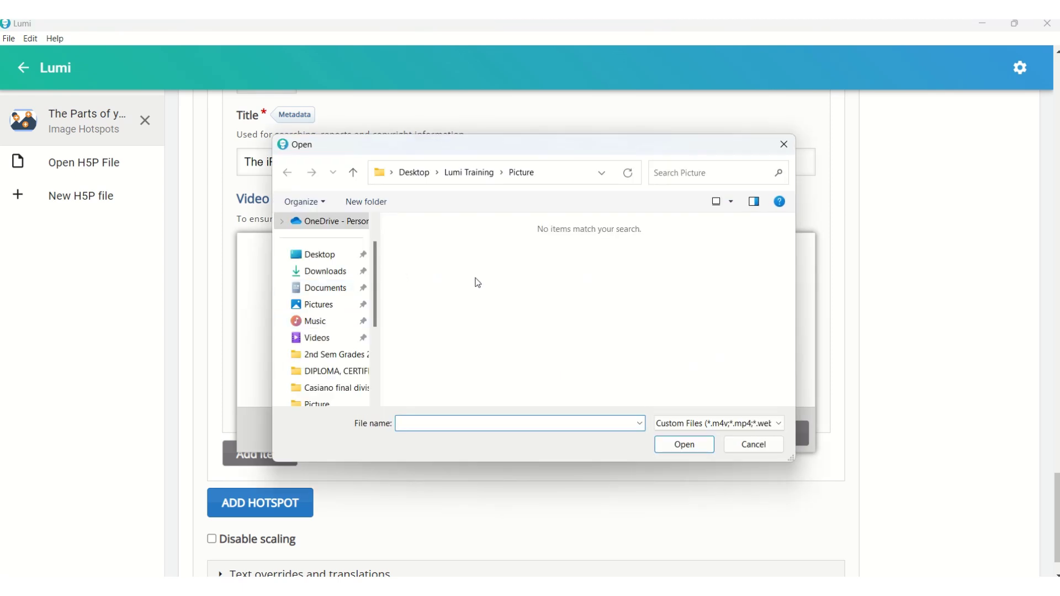
click(468, 172)
double_click(443, 273)
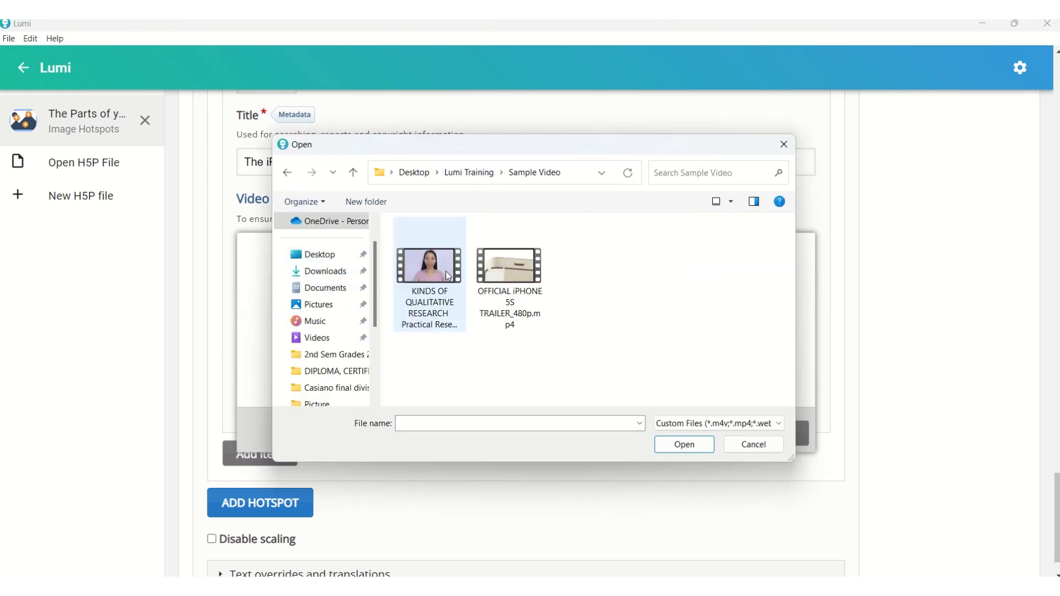
click(508, 267)
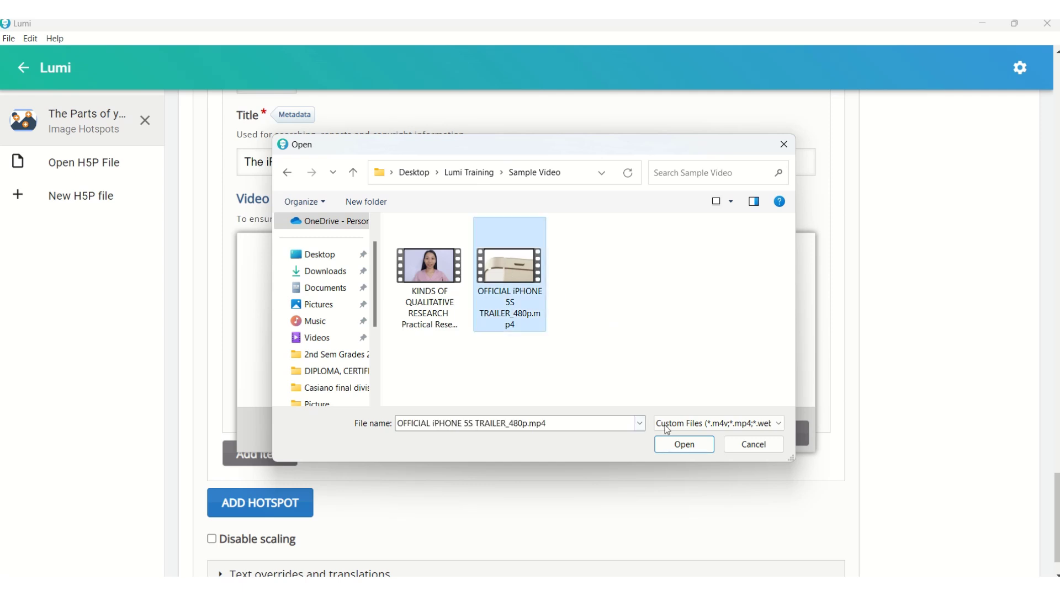
click(685, 445)
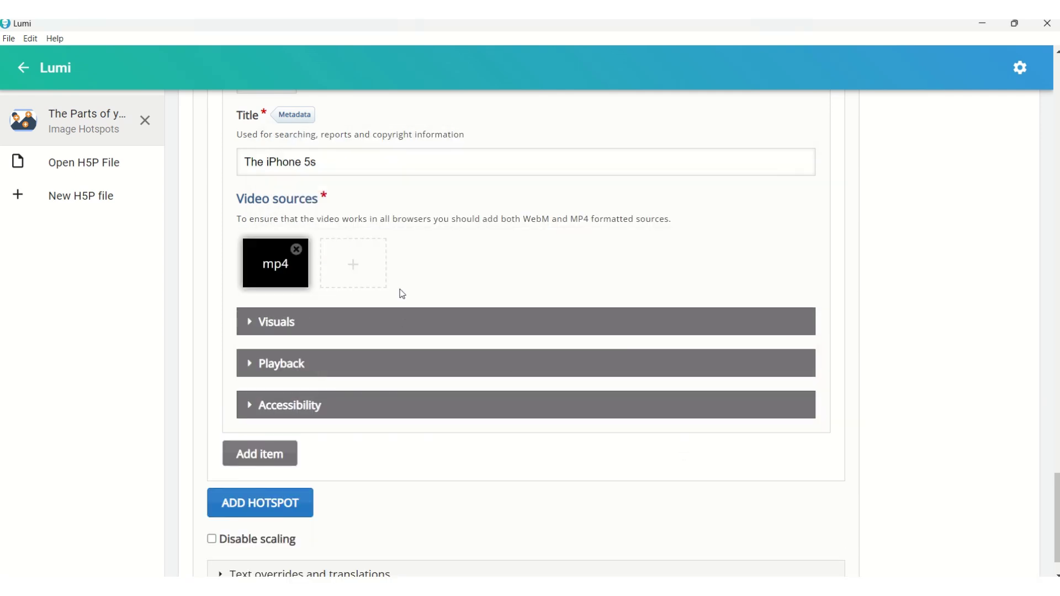
- Enable Auto-play video in the video item's playback settings
click(249, 364)
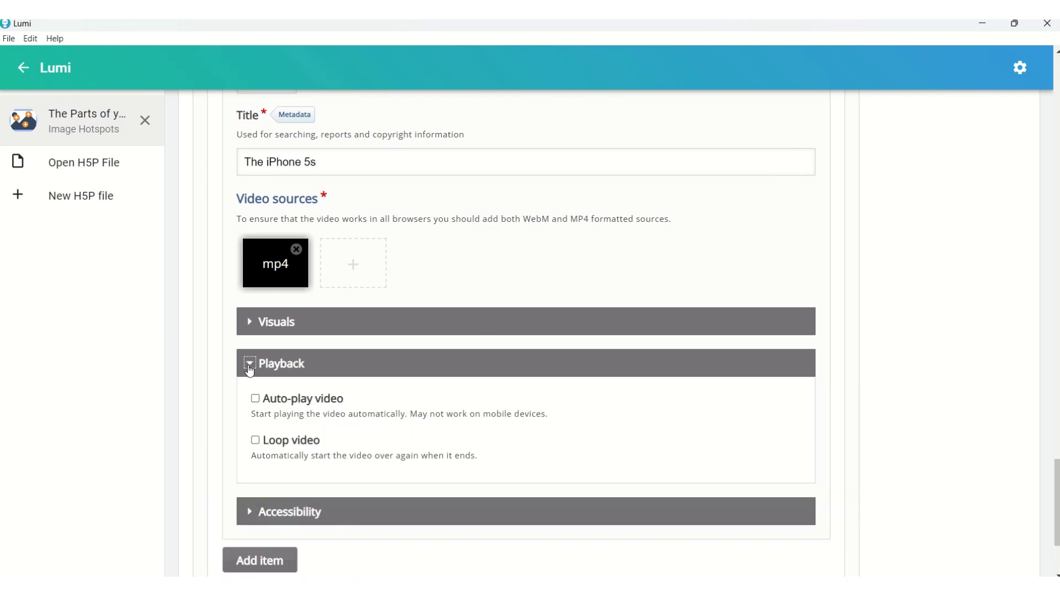
click(255, 399)
scroll(310, 429, down, 1)
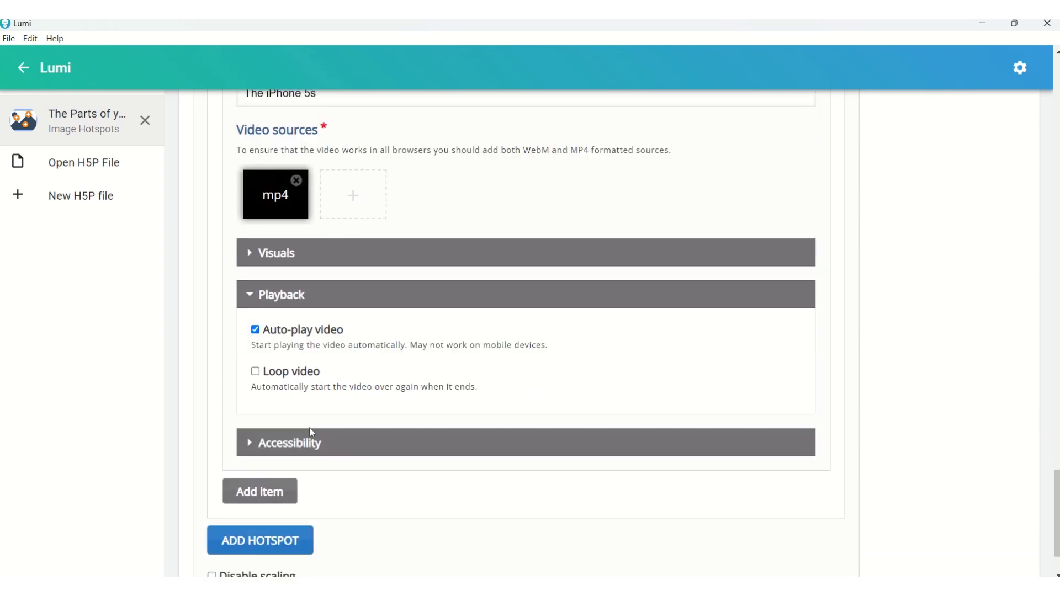
- Preview the finished activity and test the Apple logo hotspot by opening and closing its popup
scroll(806, 384, up, 4)
scroll(811, 364, up, 15)
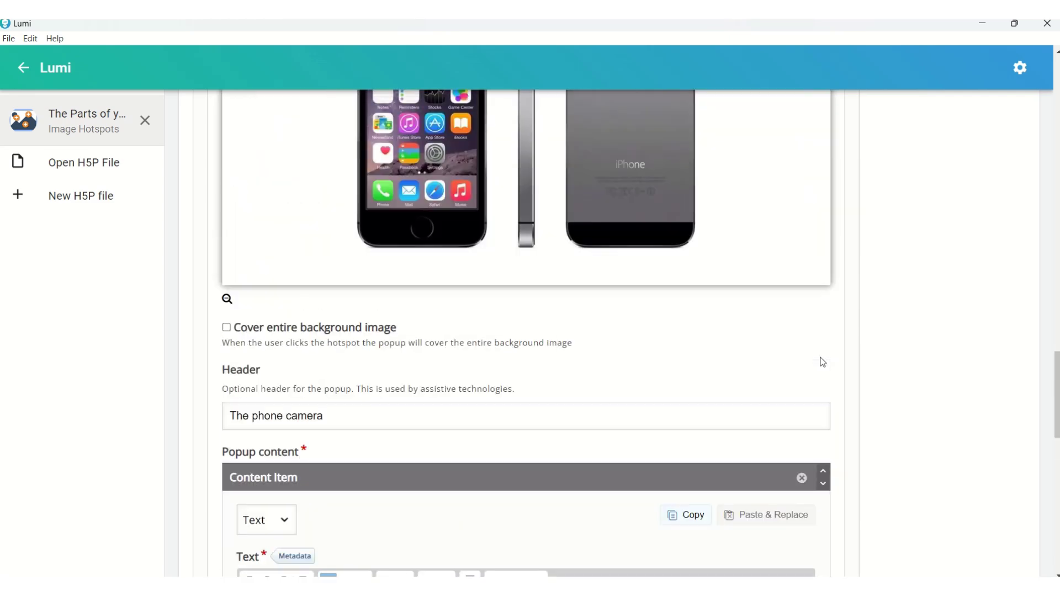
scroll(822, 362, up, 6)
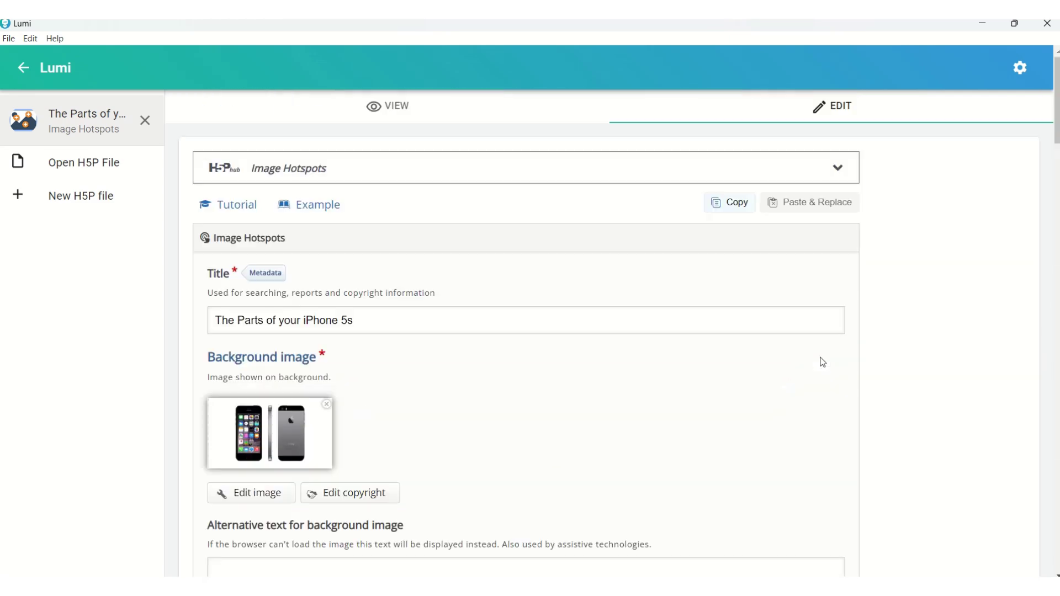
click(405, 107)
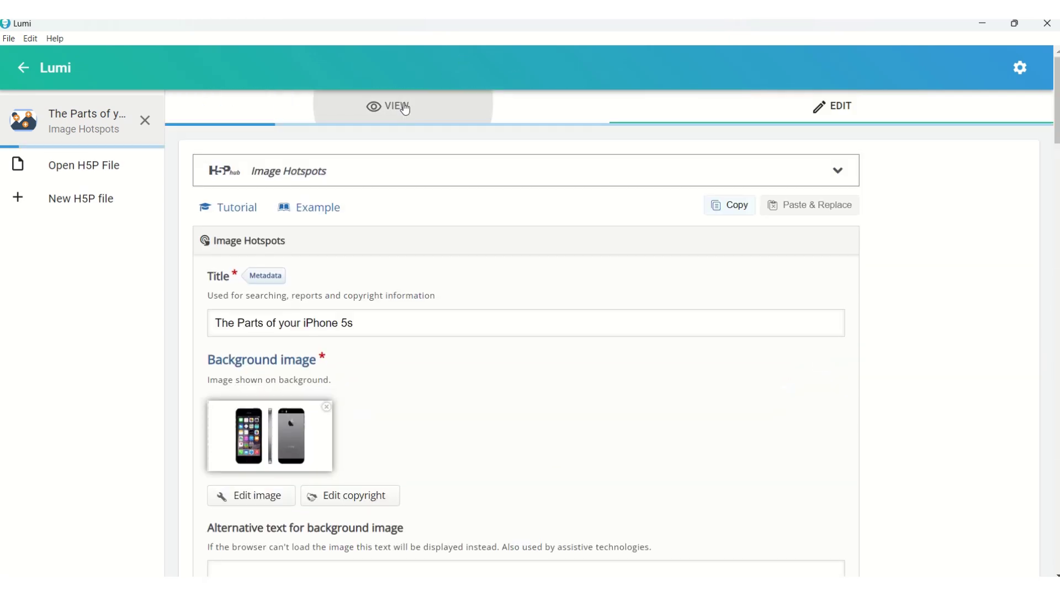
scroll(970, 318, down, 3)
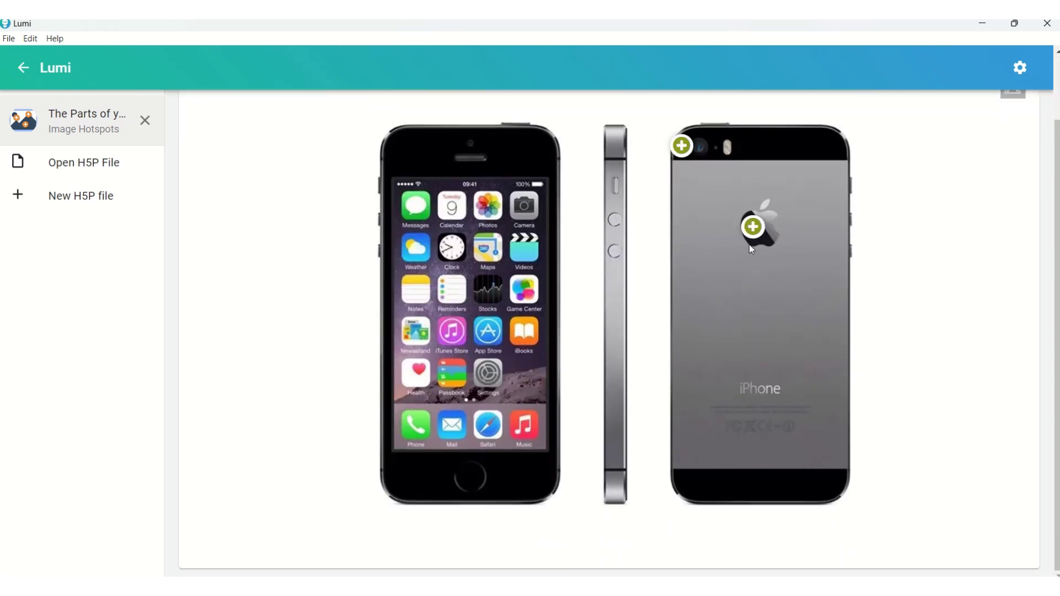
click(752, 231)
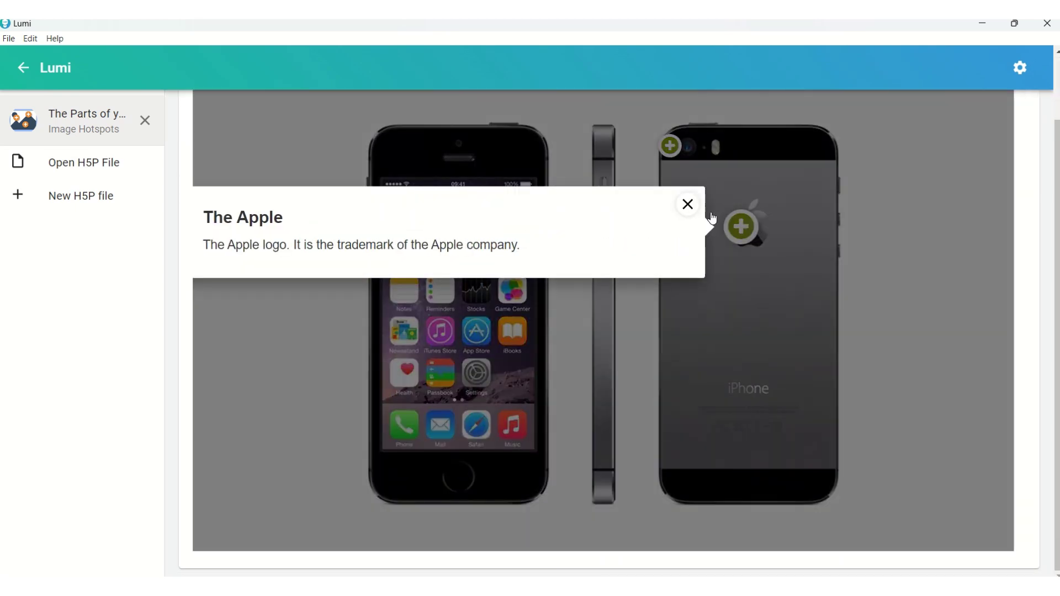
click(688, 204)
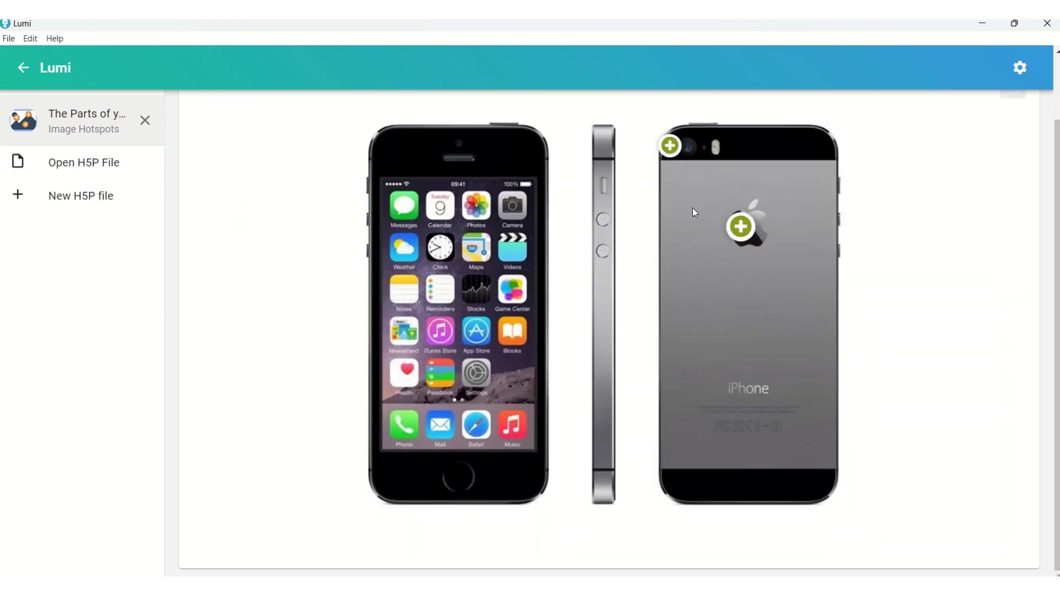
- Test the phone camera hotspot in the preview by opening its popup, playing and pausing the video, and closing the popup
click(669, 146)
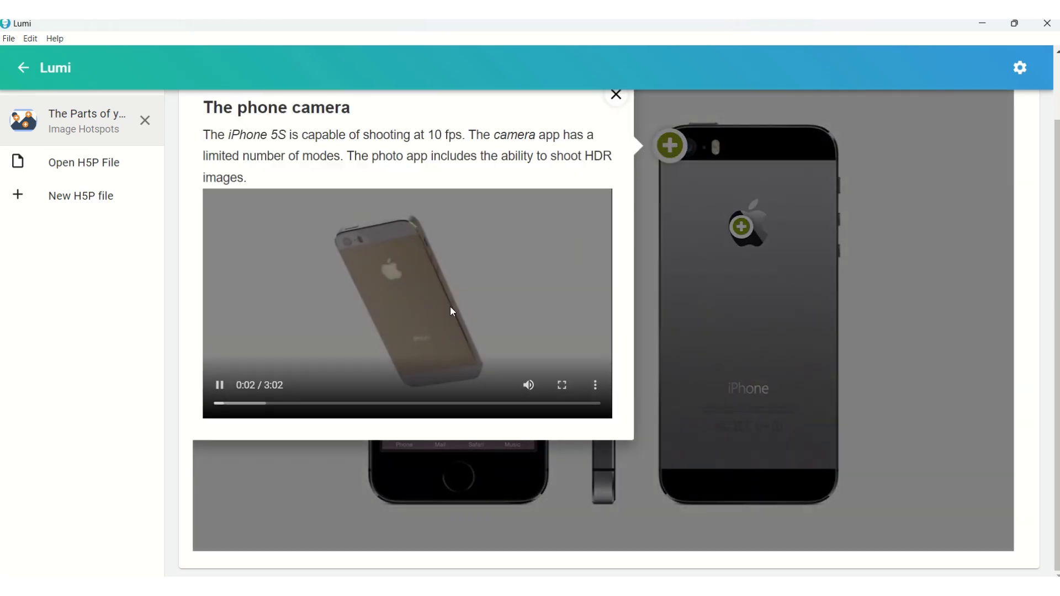
click(219, 385)
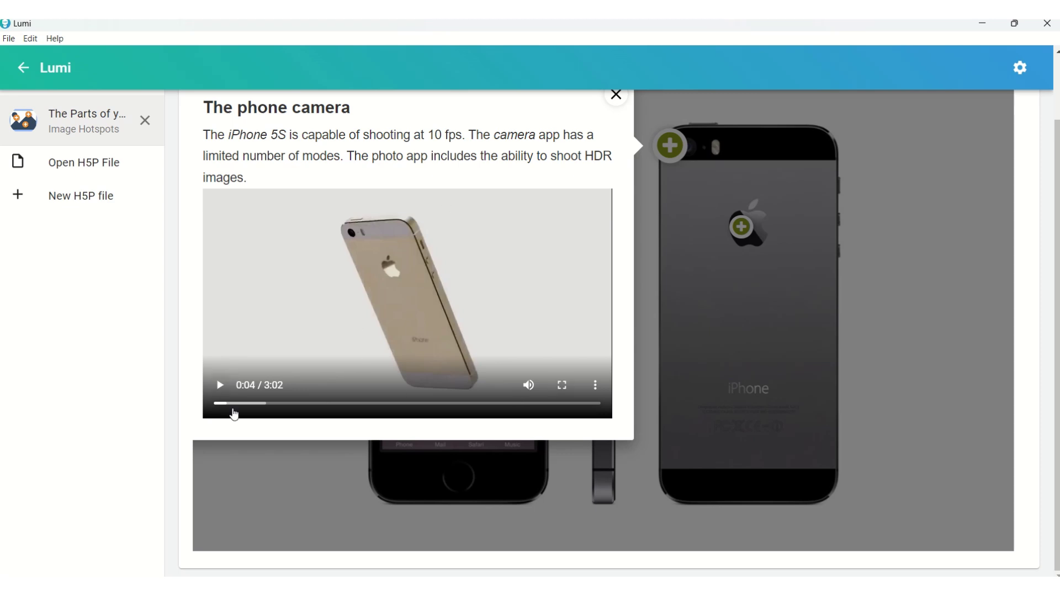
click(219, 385)
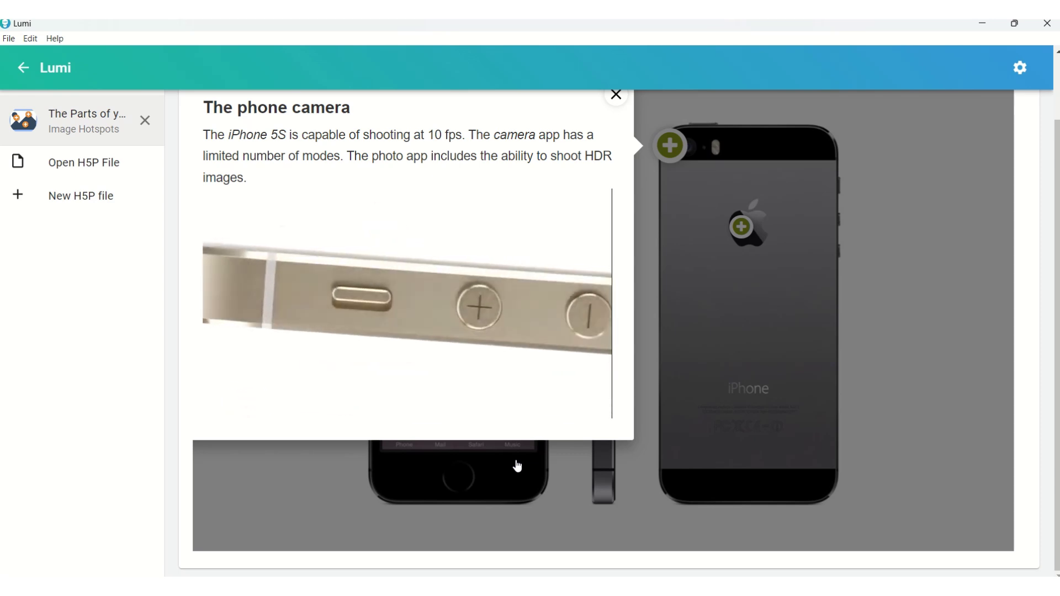
mouse_move(275, 418)
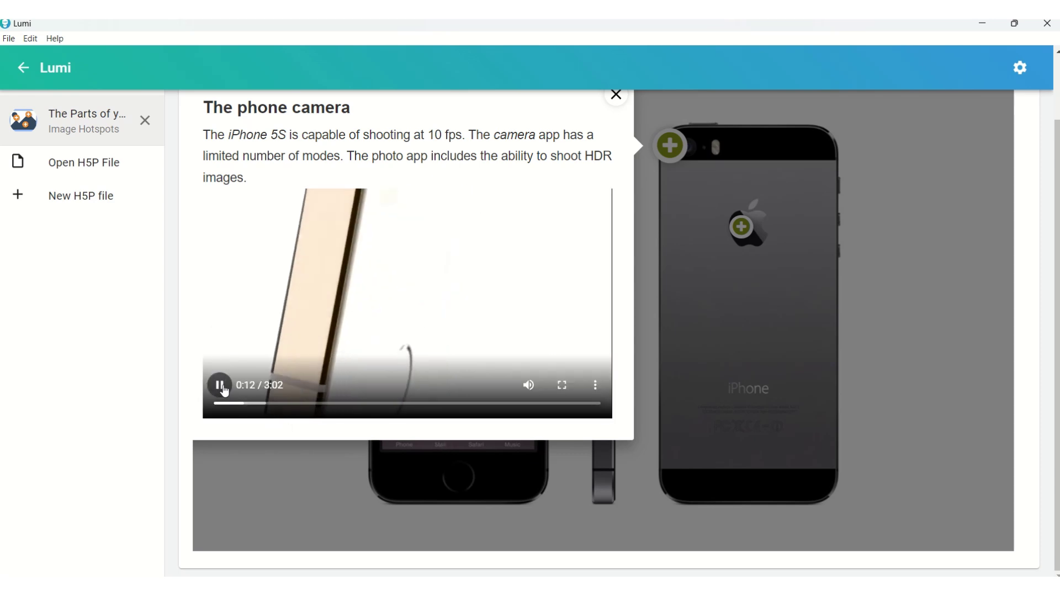
click(219, 385)
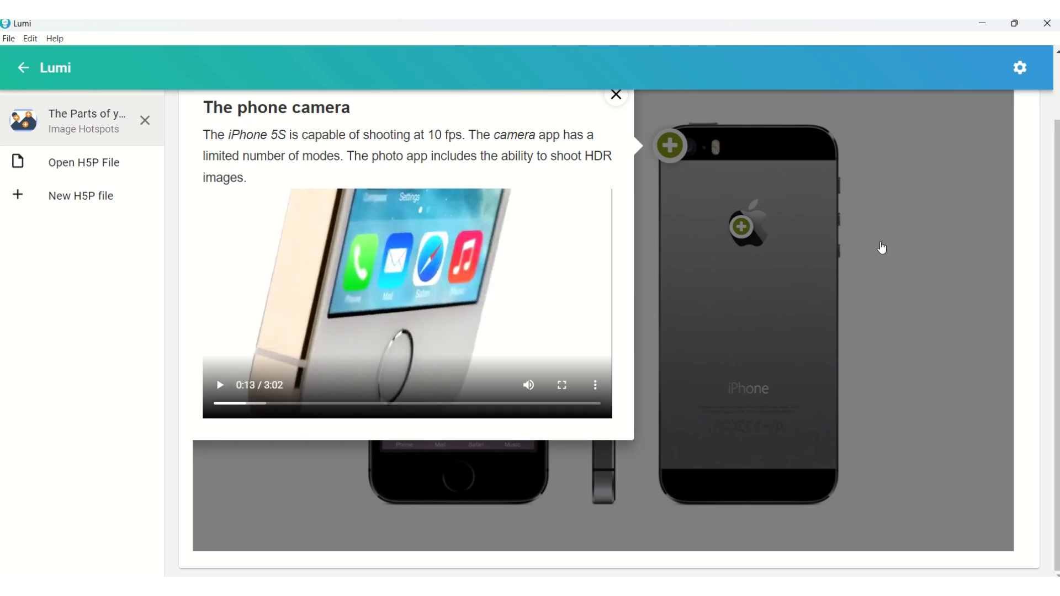
scroll(882, 247, up, 2)
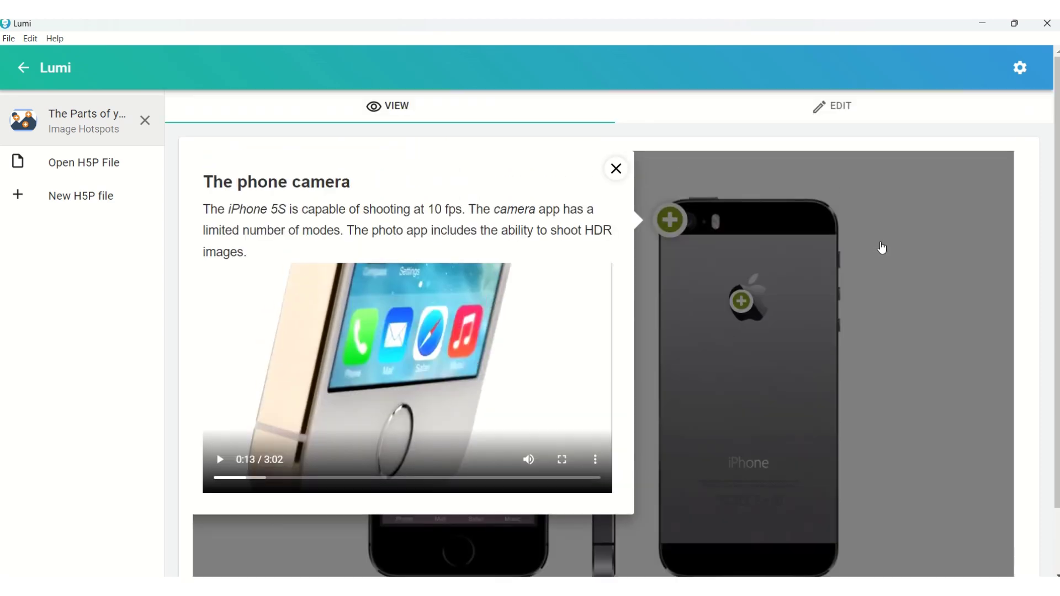
click(617, 168)
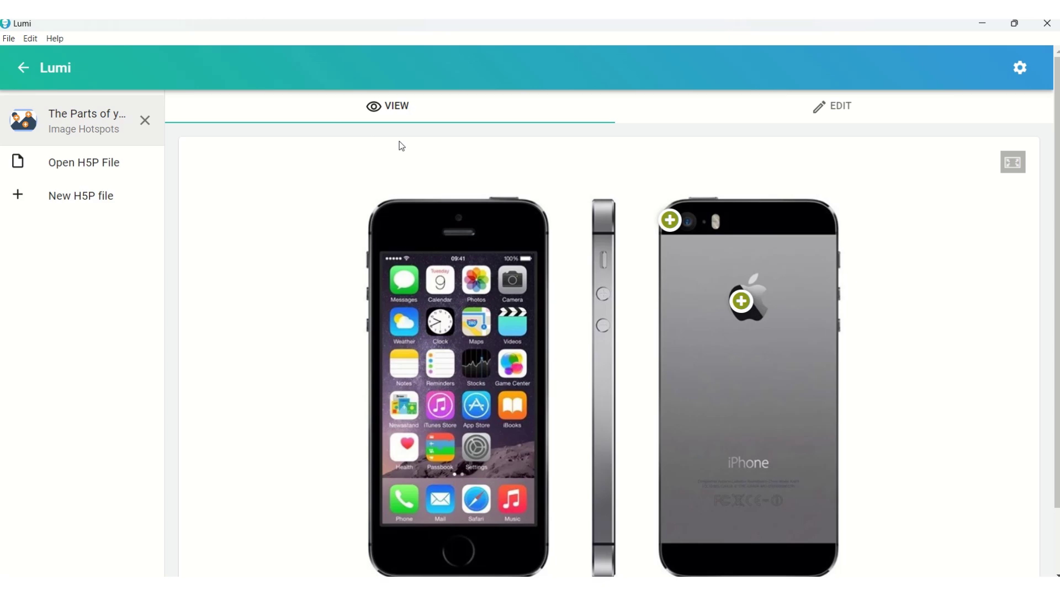
- Save the activity as the H5P package "The Parts of your iPhone 5s.h5p" in a new "Raw video" folder inside Sample Video
click(9, 39)
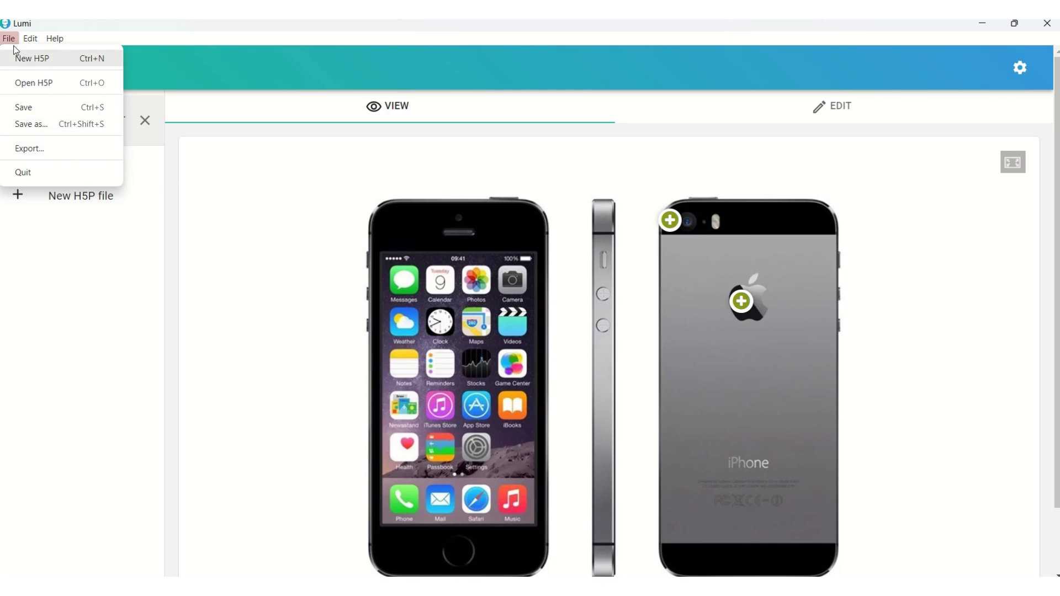
click(26, 124)
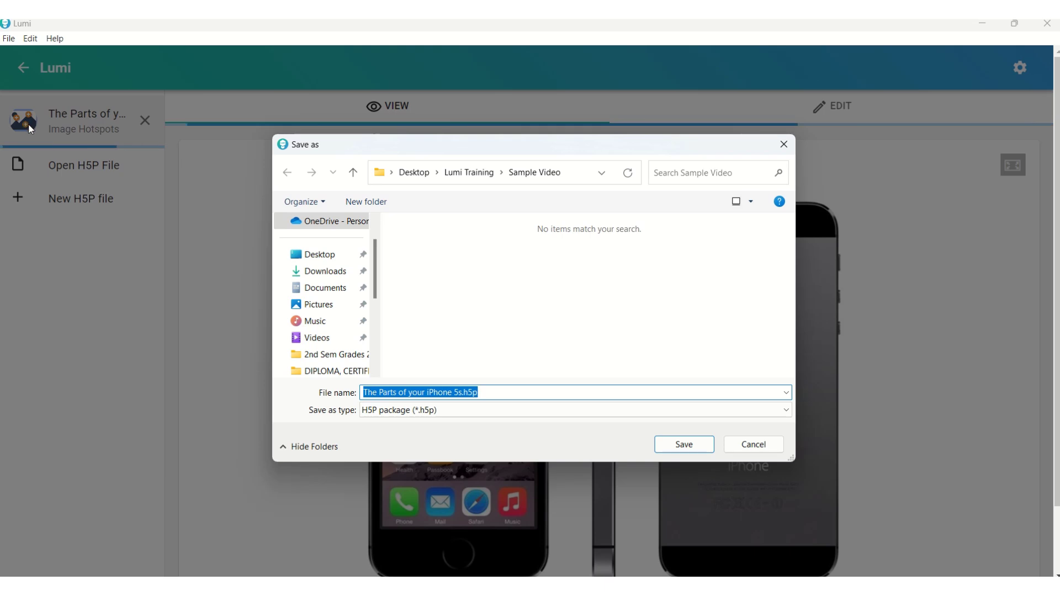
click(374, 209)
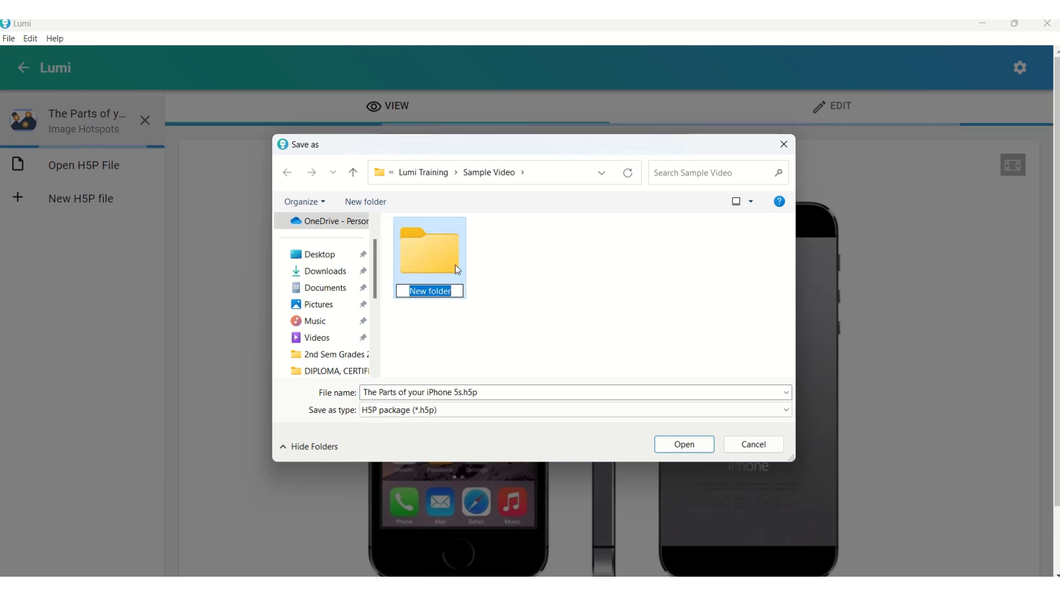
text(Raw)
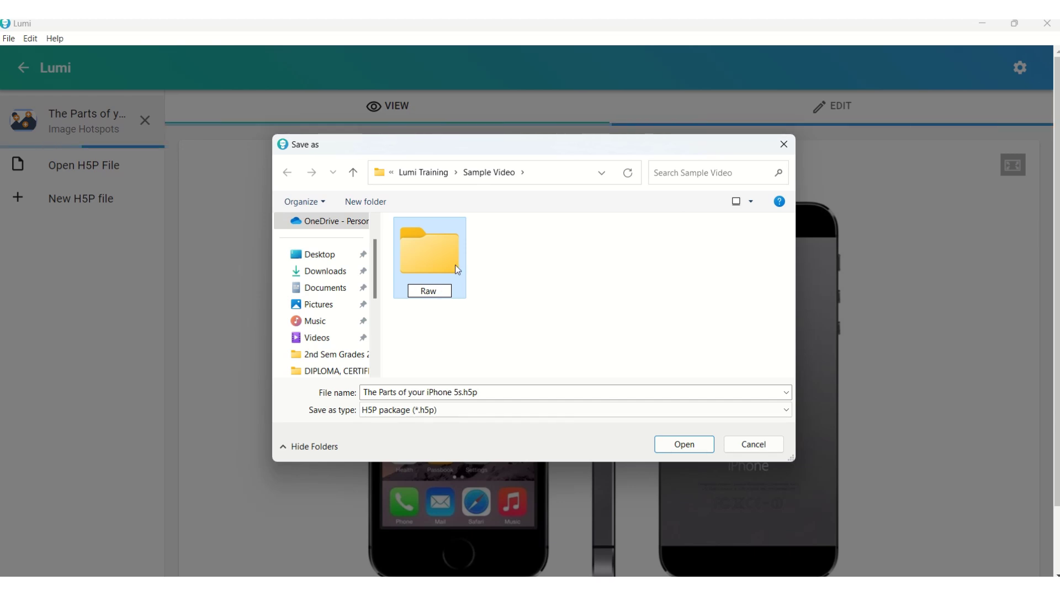
text( video)
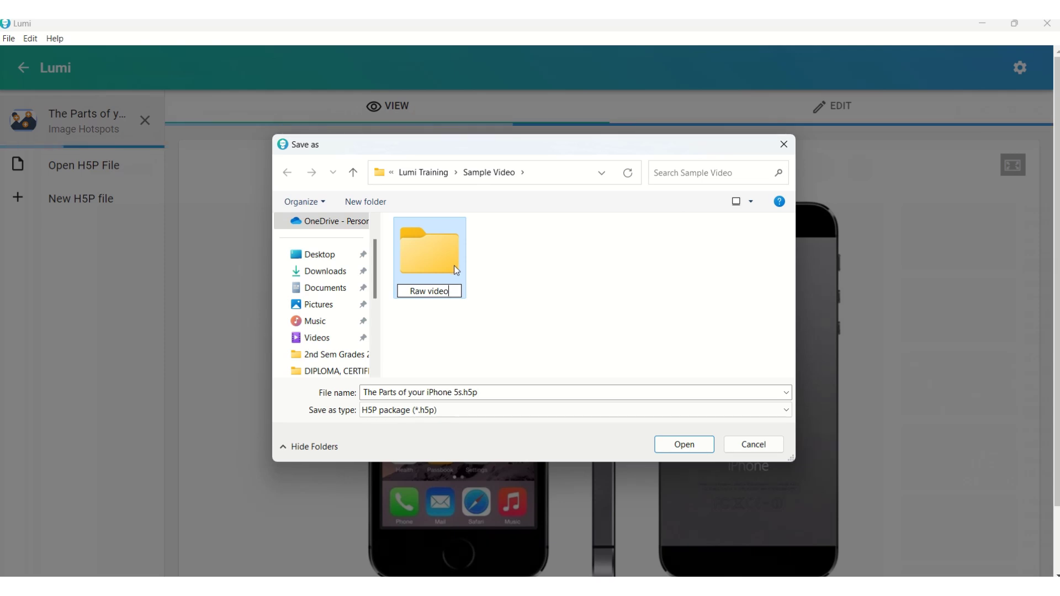
key(Return)
double_click(456, 270)
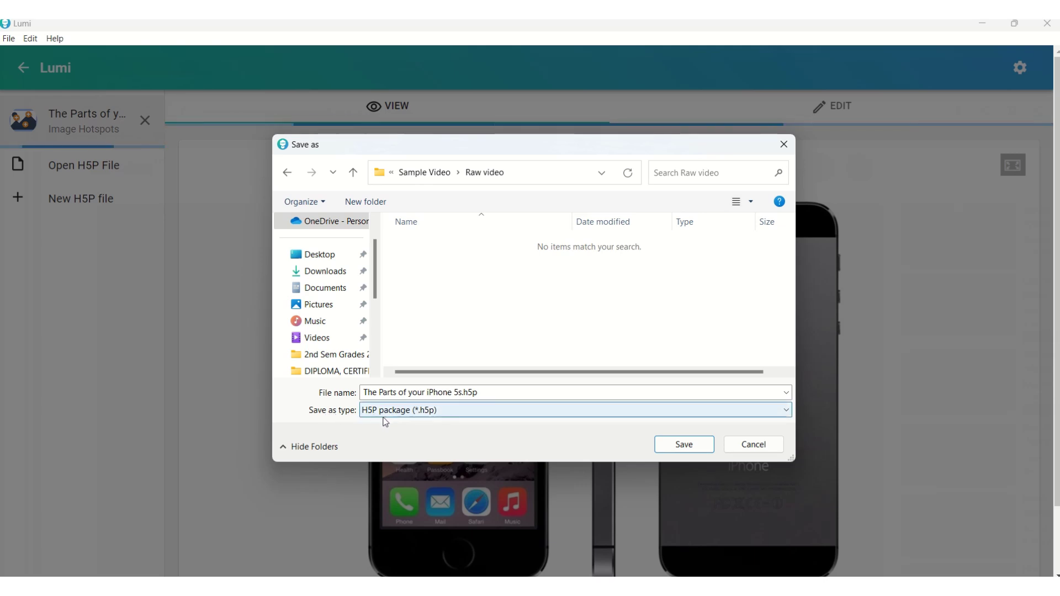
click(691, 453)
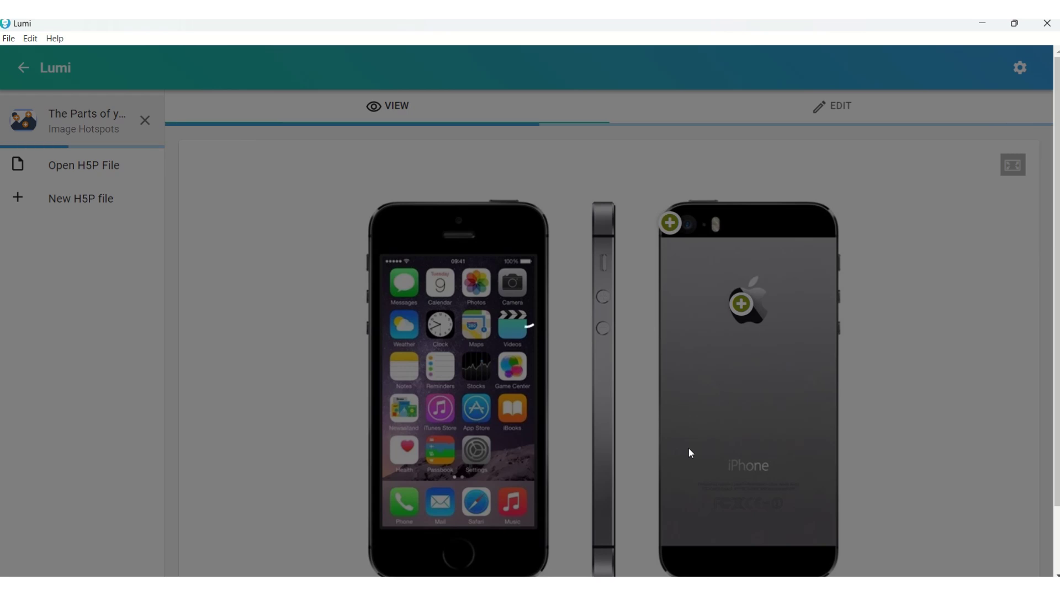